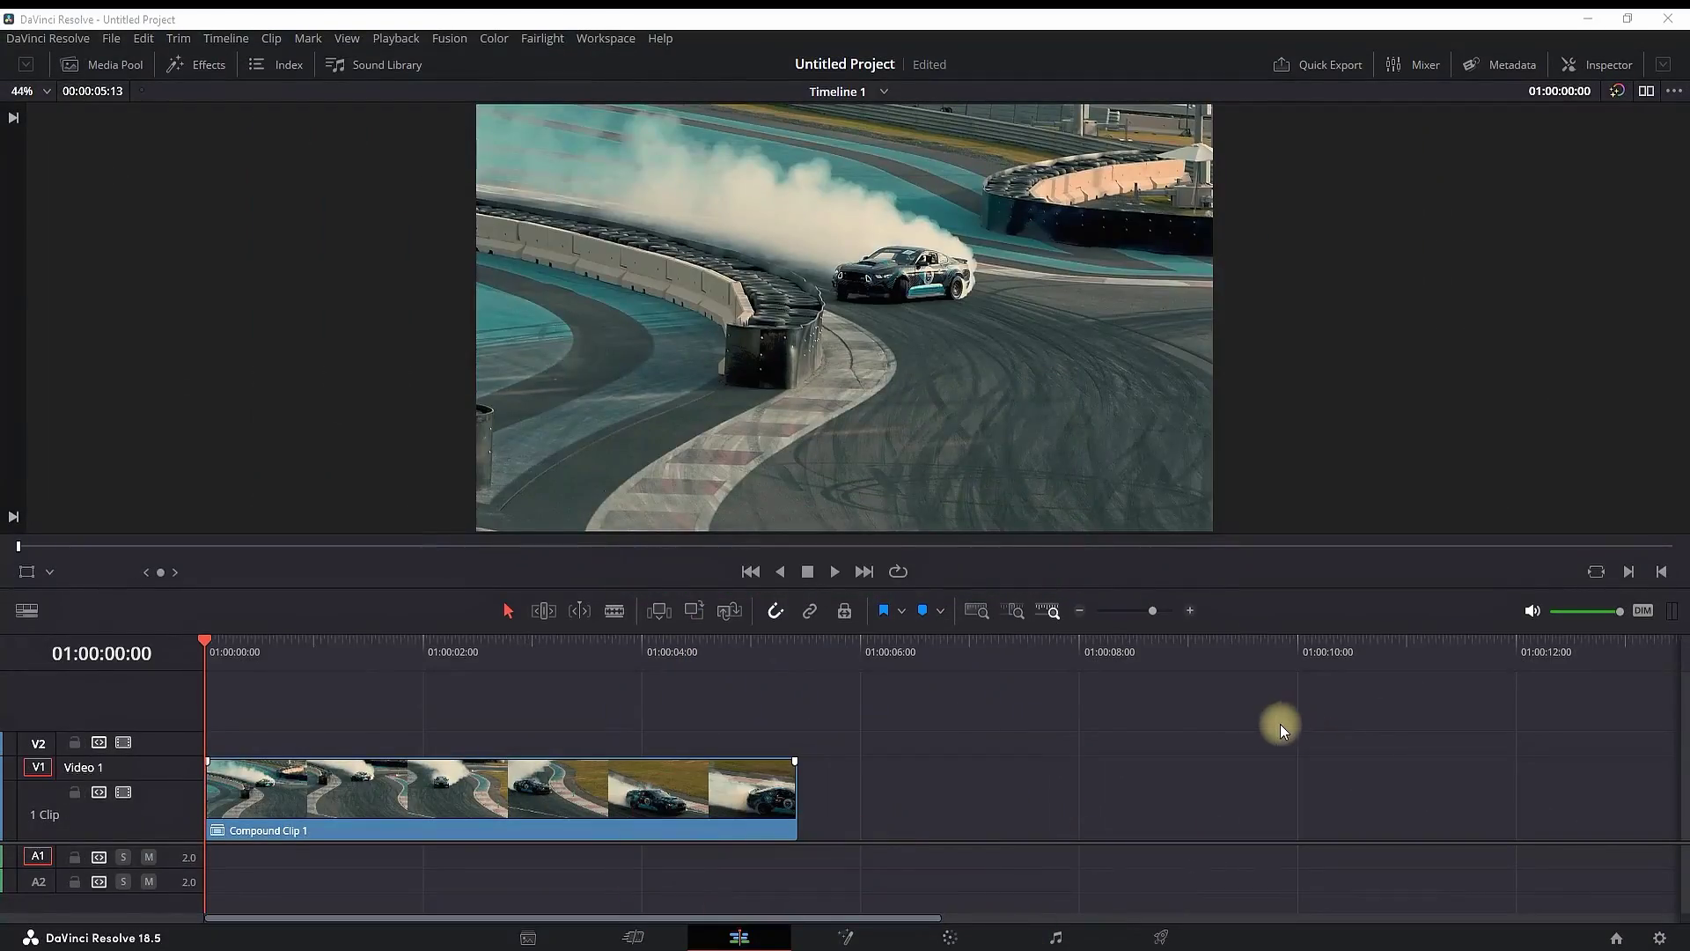
Play the drift-car compound clip from the start of the timeline.
{"action": "left_click", "coordinate": [832, 570]}
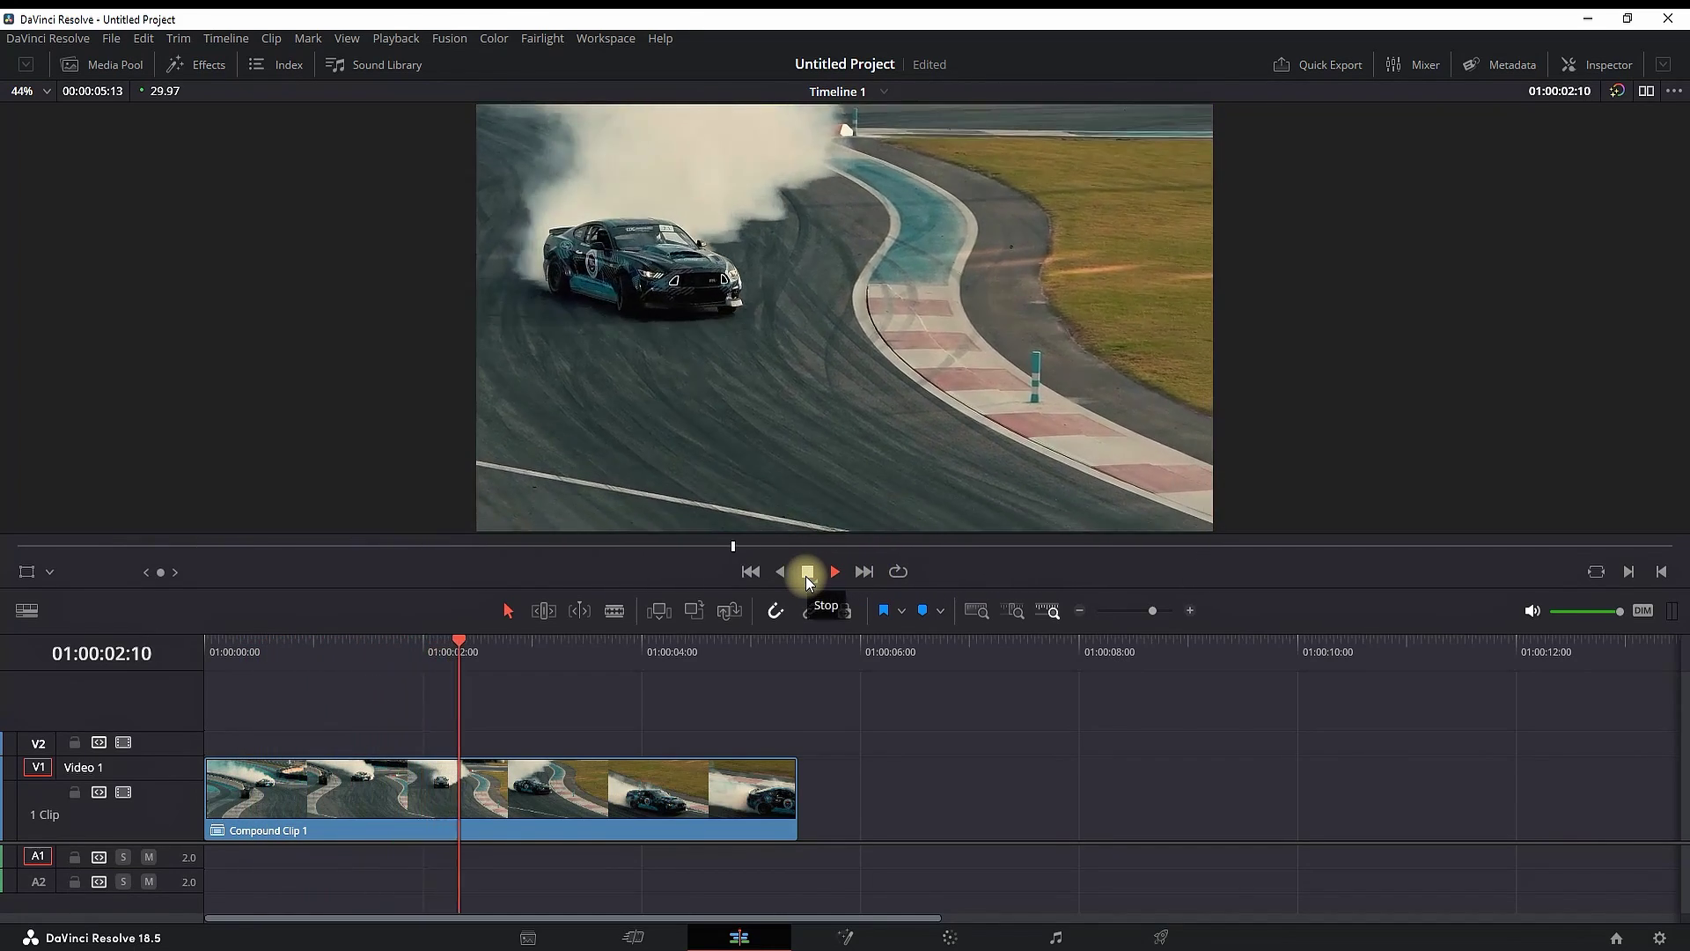
Stop playback, enable retime controls, and add a speed point near 01:00:00:21.
{"action": "left_click", "coordinate": [806, 576]}
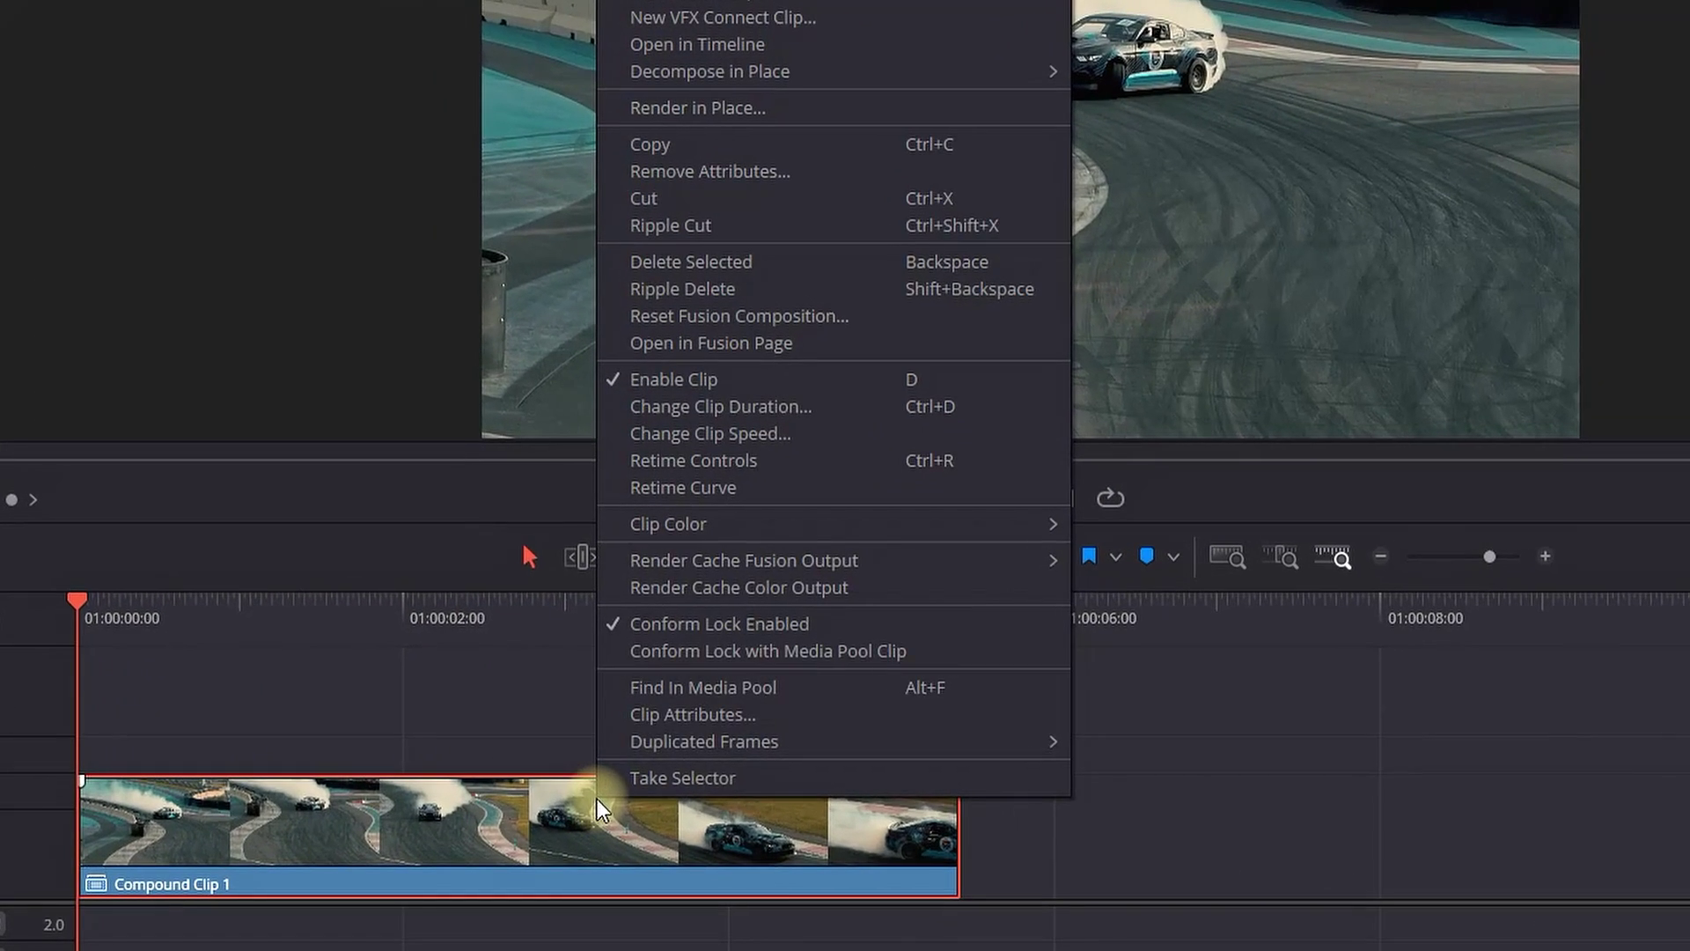
{"action": "left_click", "coordinate": [727, 464]}
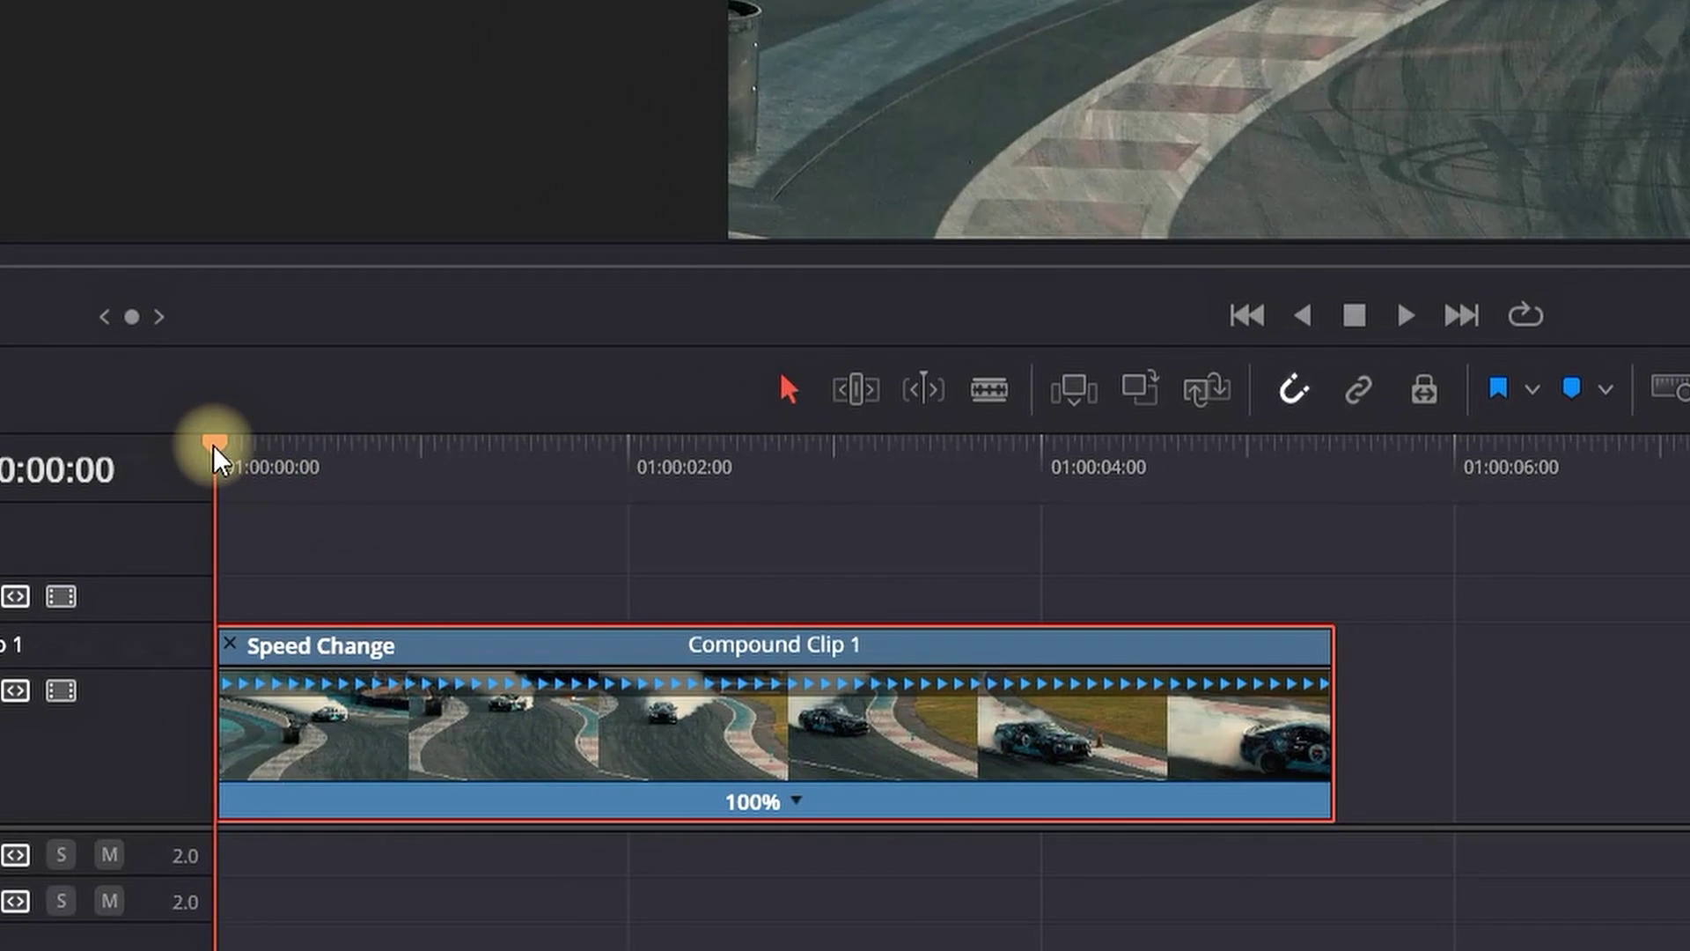
{"action": "left_click_drag", "start_coordinate": [77, 605], "coordinate": [117, 605]}
{"action": "left_click_drag", "start_coordinate": [322, 469], "coordinate": [363, 468]}
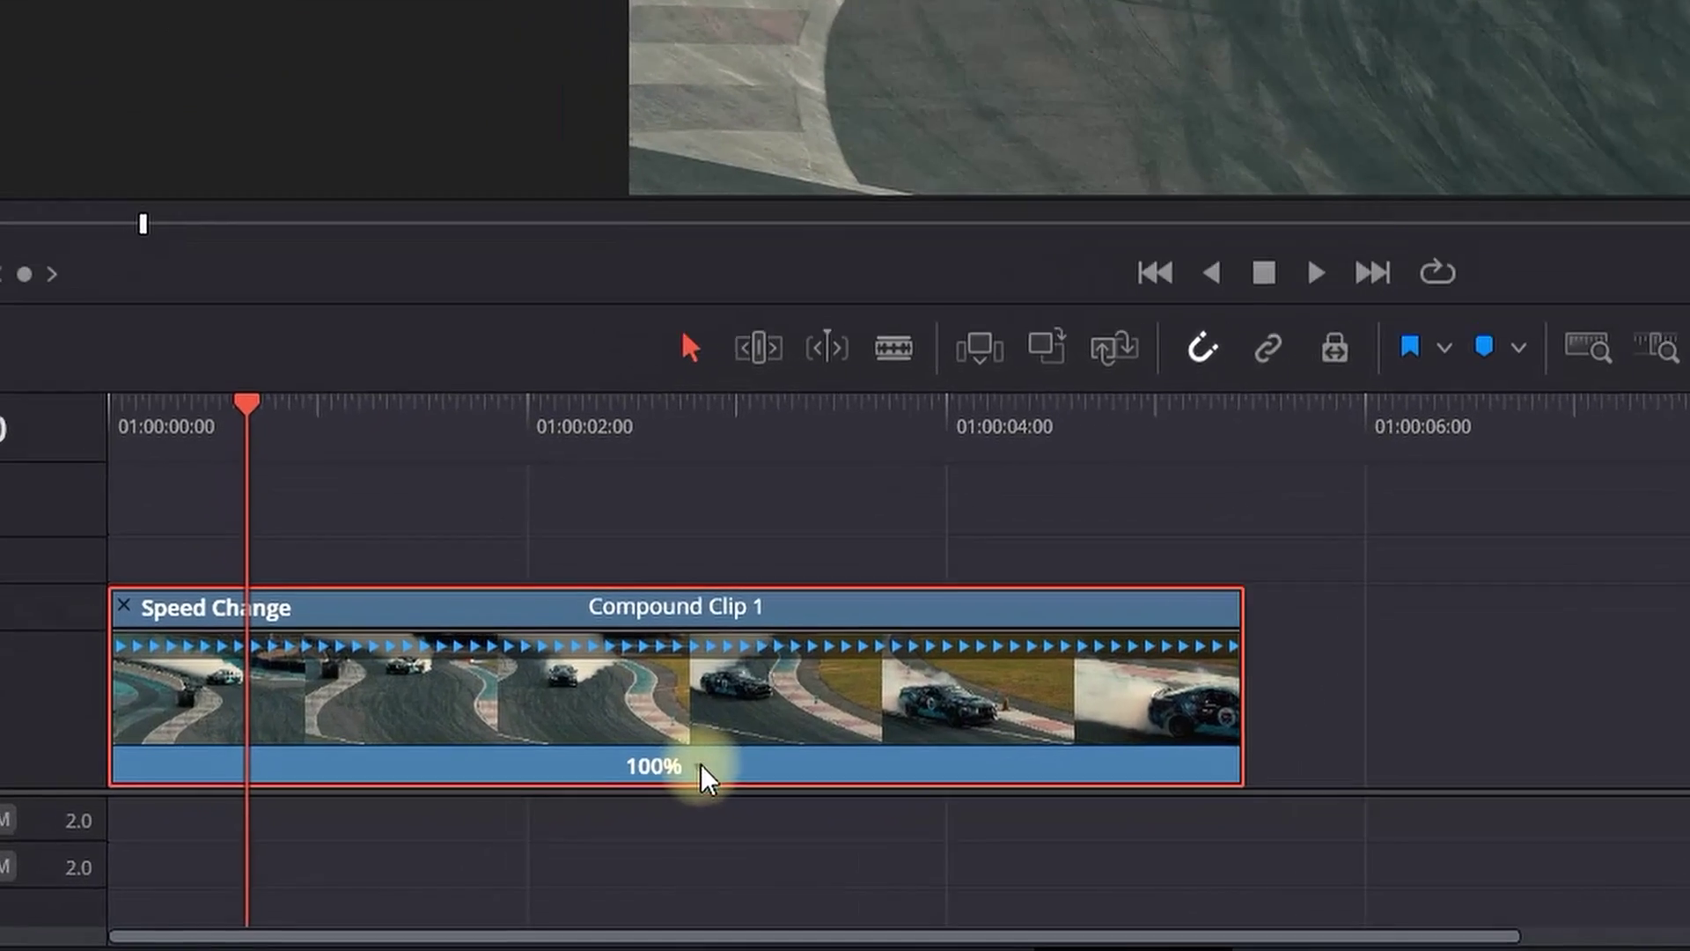
{"action": "right_click", "coordinate": [748, 614]}
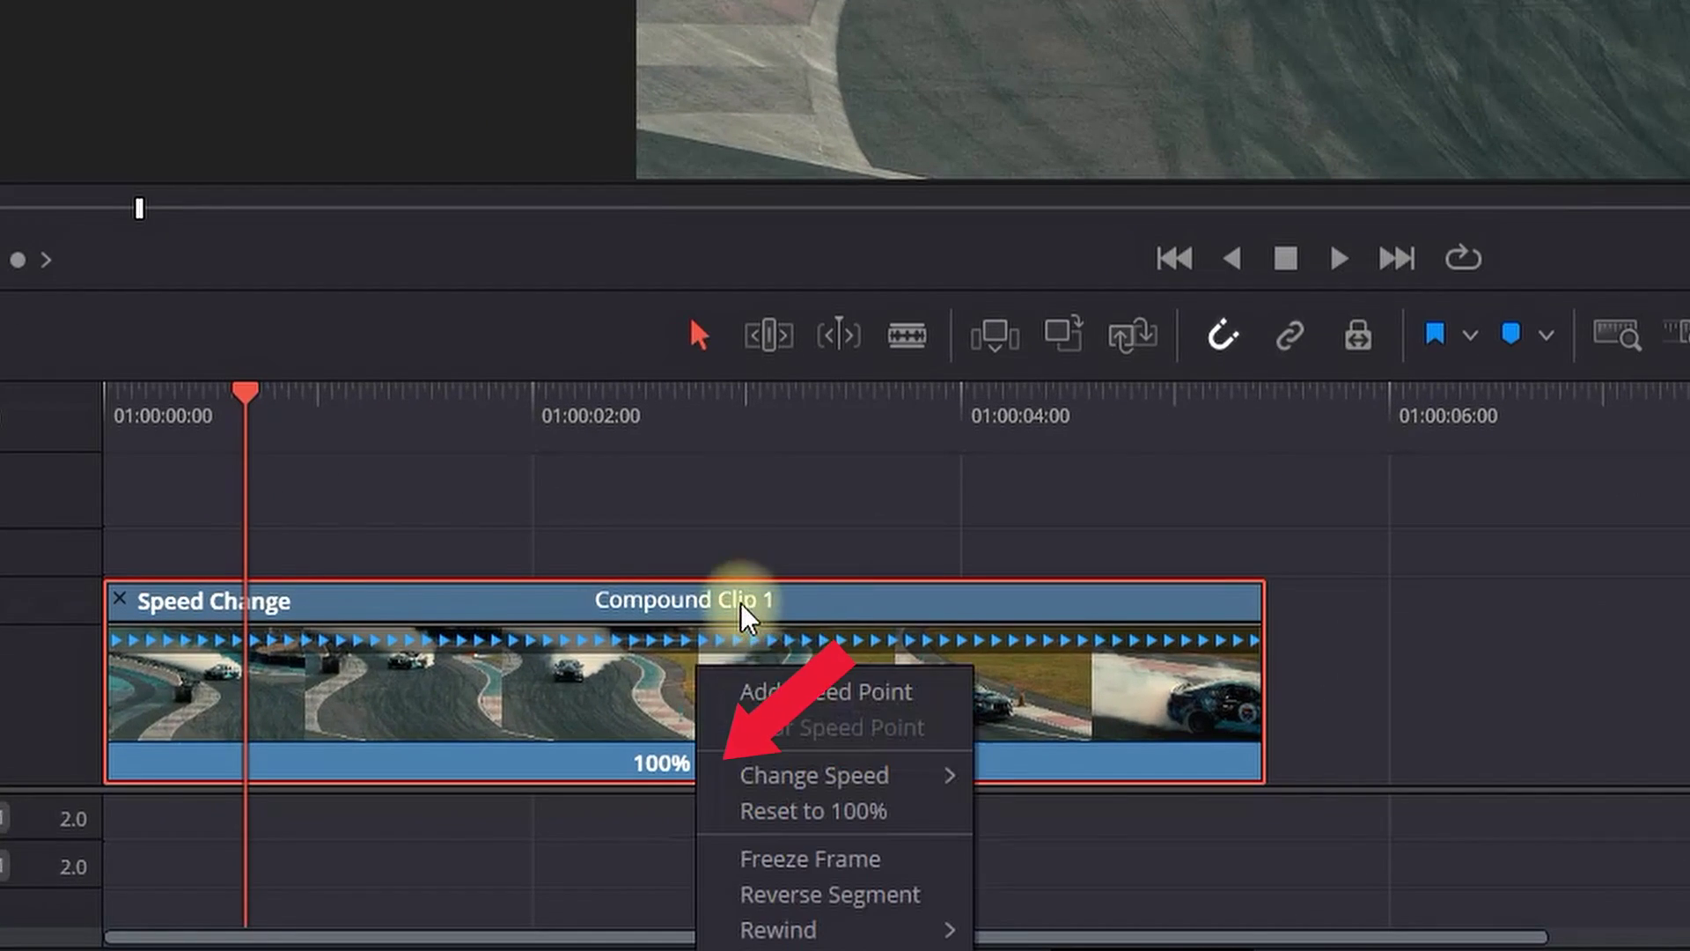
{"action": "left_click", "coordinate": [825, 692]}
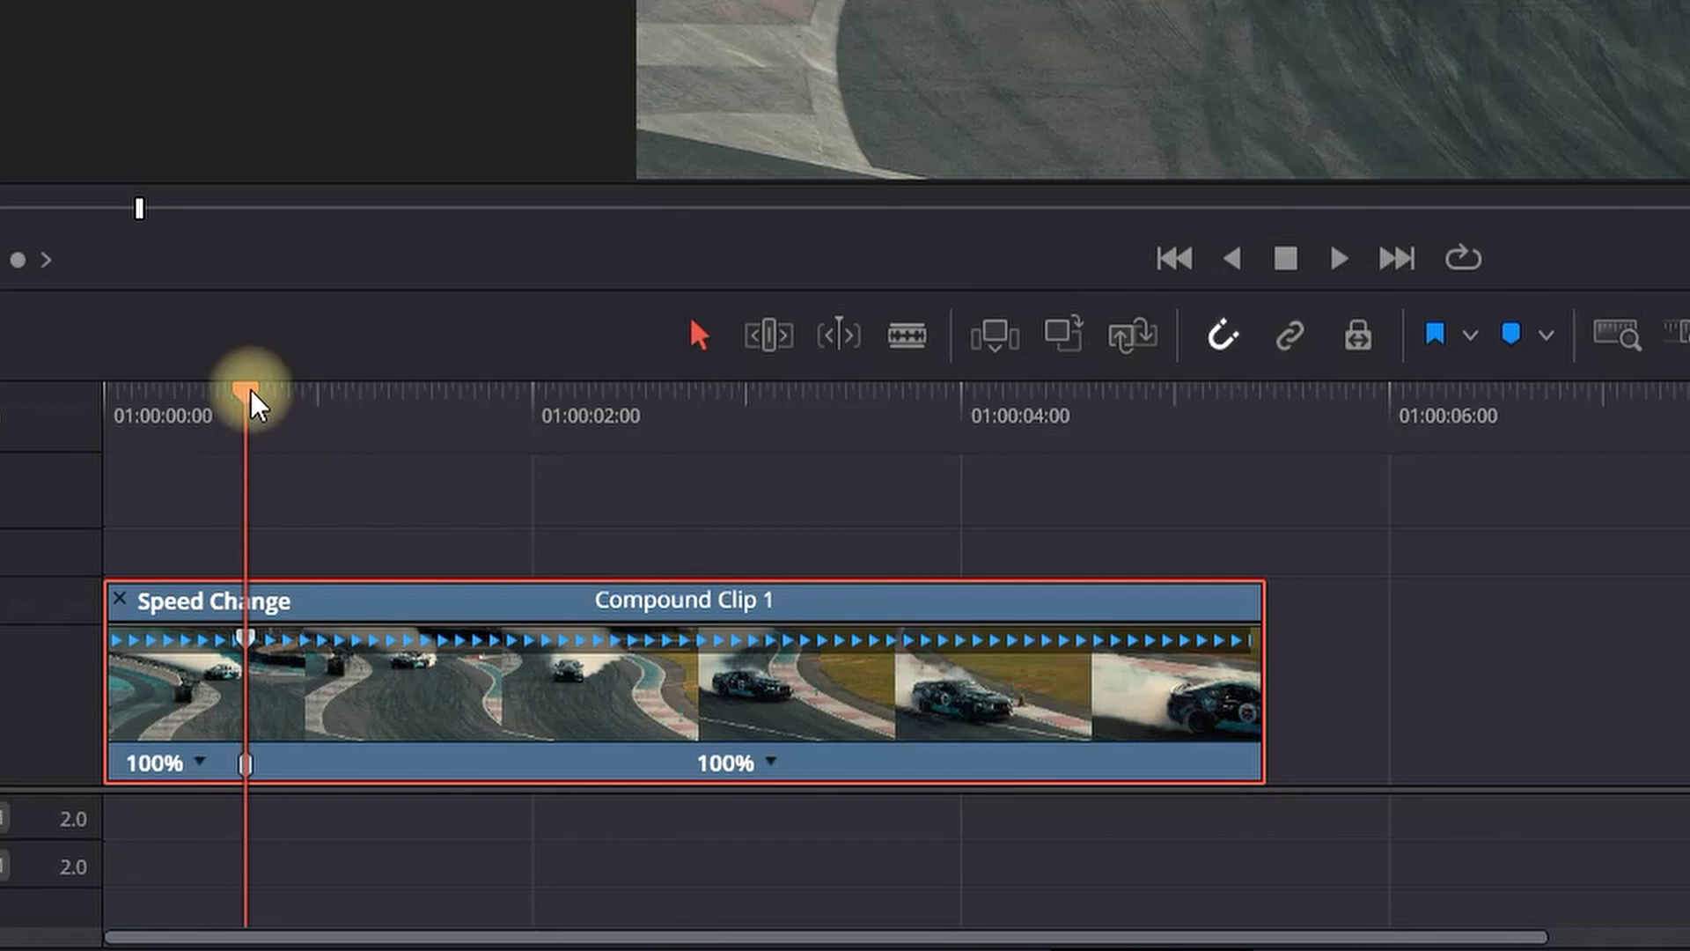
Add a second speed point where the slow motion should end.
{"action": "left_click_drag", "start_coordinate": [246, 397], "coordinate": [462, 423]}
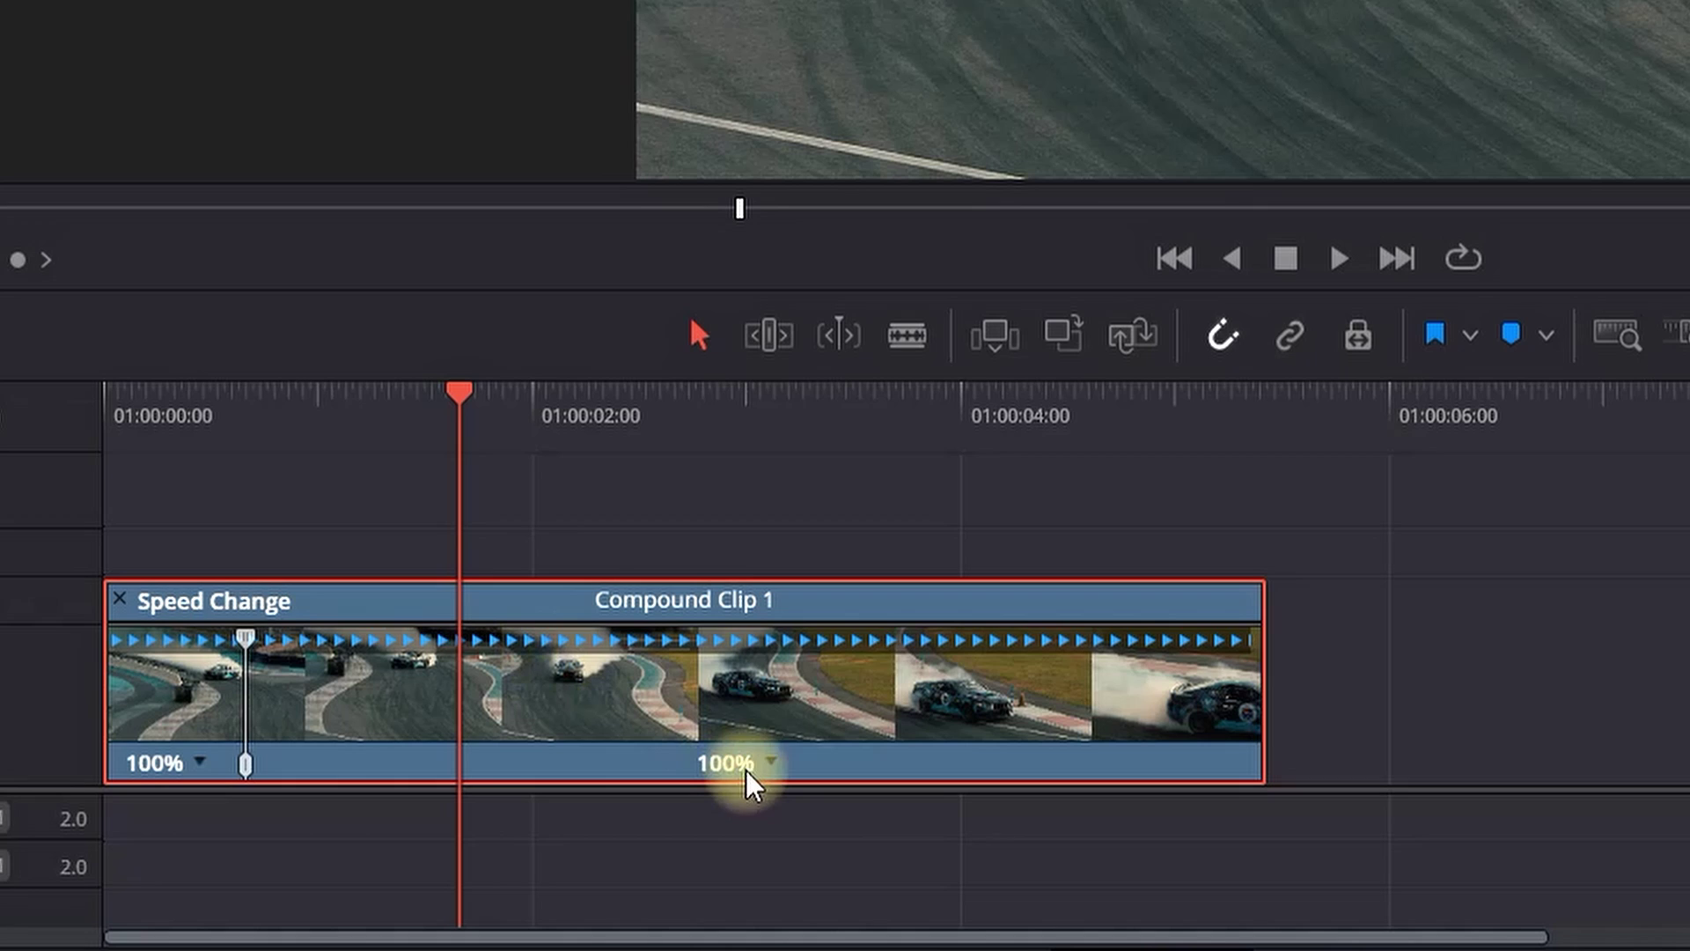
{"action": "right_click", "coordinate": [774, 769]}
{"action": "left_click", "coordinate": [855, 692]}
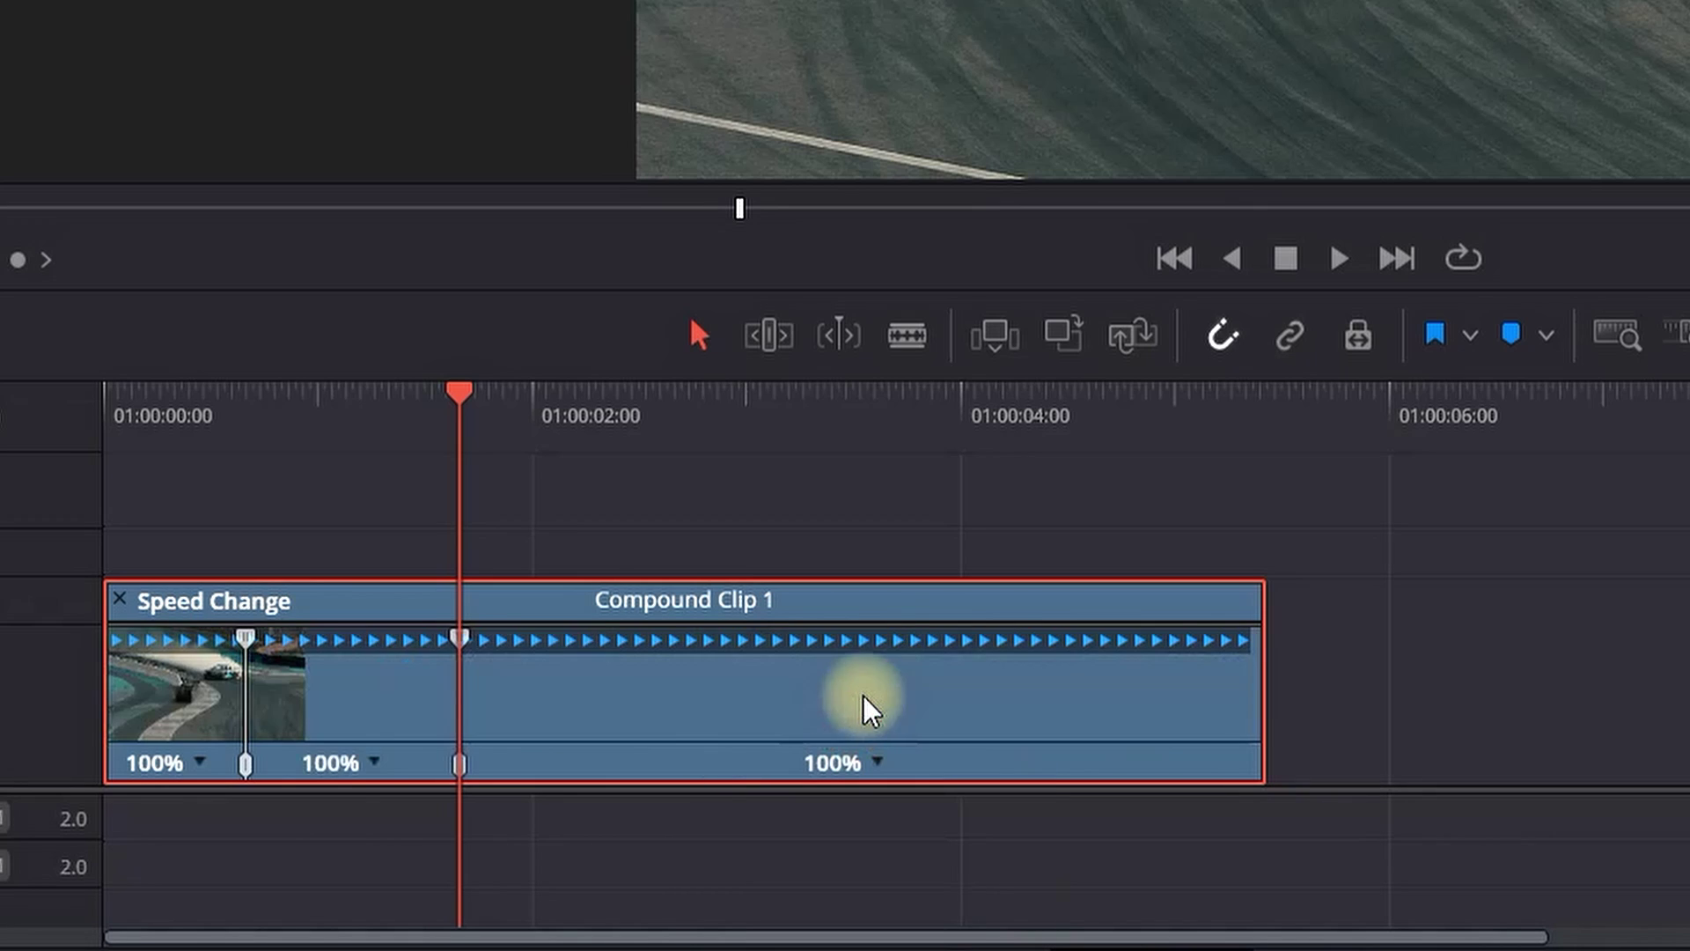
{"action": "left_click_drag", "start_coordinate": [246, 397], "coordinate": [259, 403]}
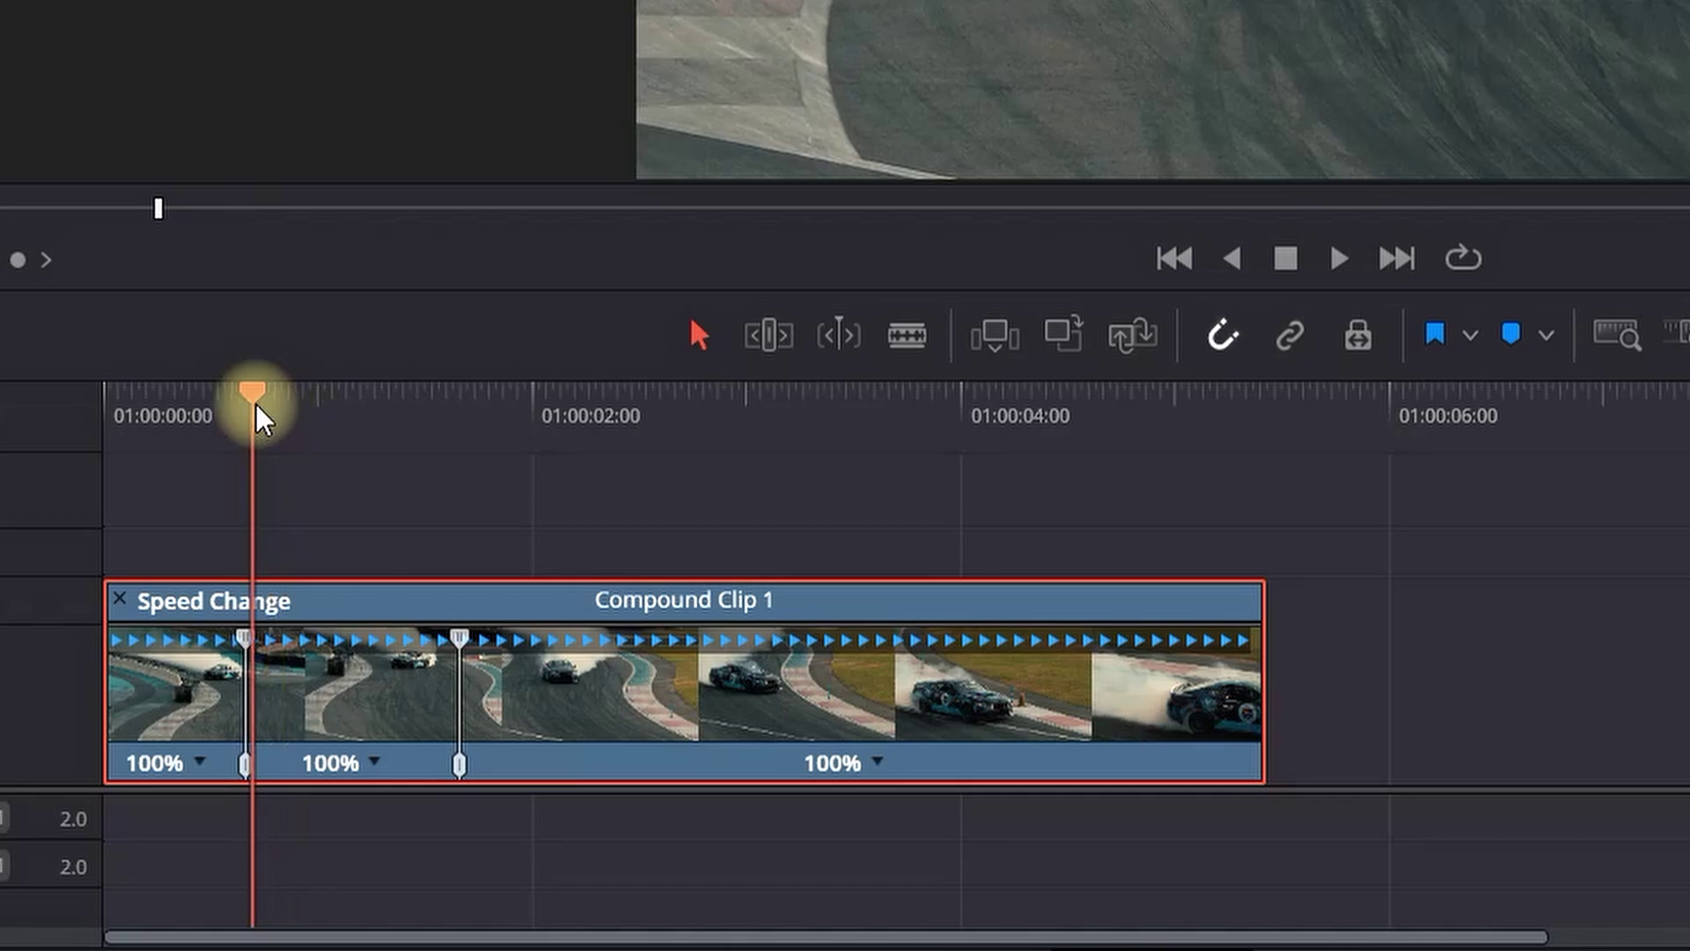
Set the middle section to 25%, then drag its speed point to reach 20%.
{"action": "left_click", "coordinate": [383, 763]}
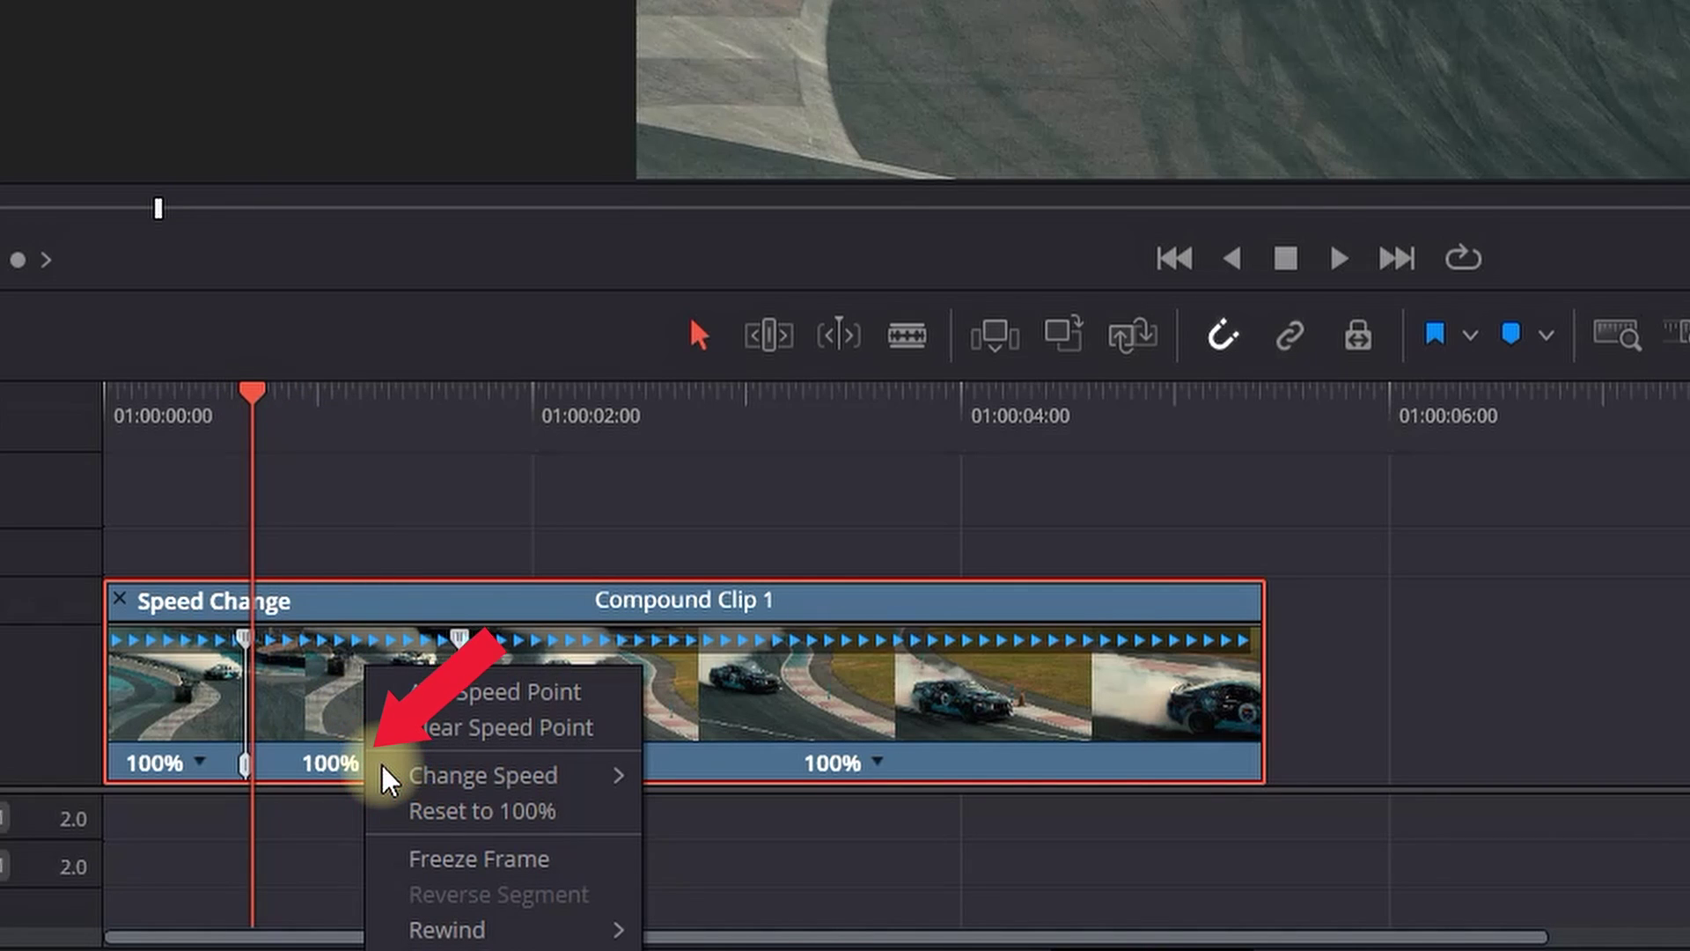
{"action": "mouse_move", "coordinate": [398, 834]}
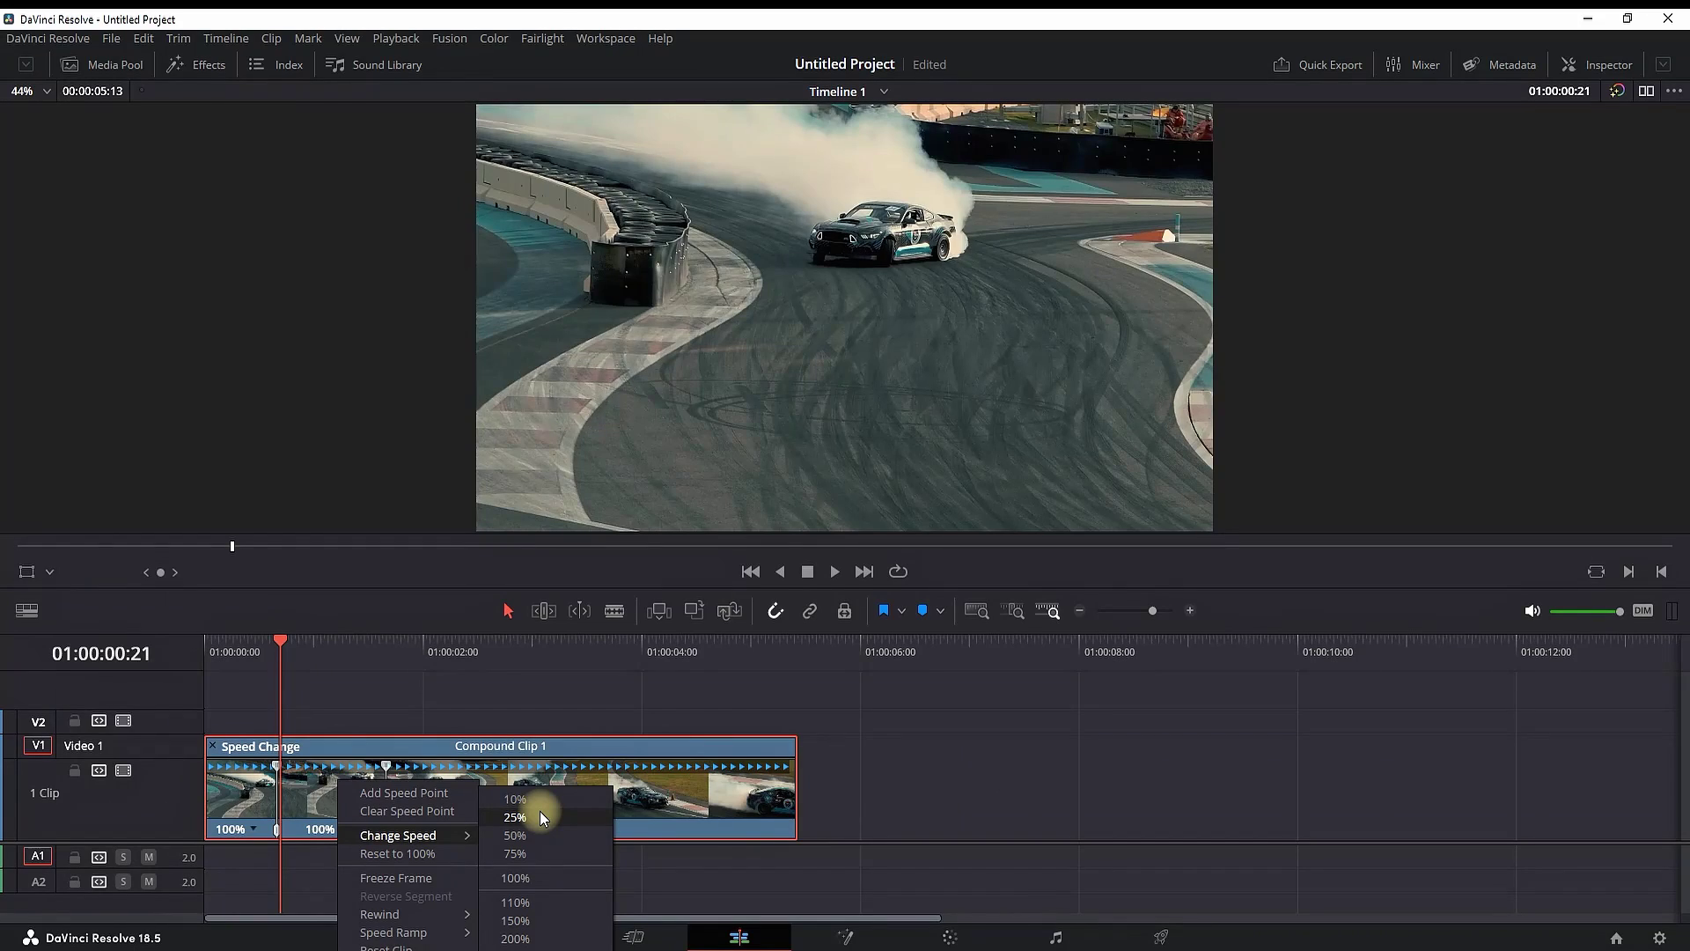
{"action": "left_click", "coordinate": [541, 816]}
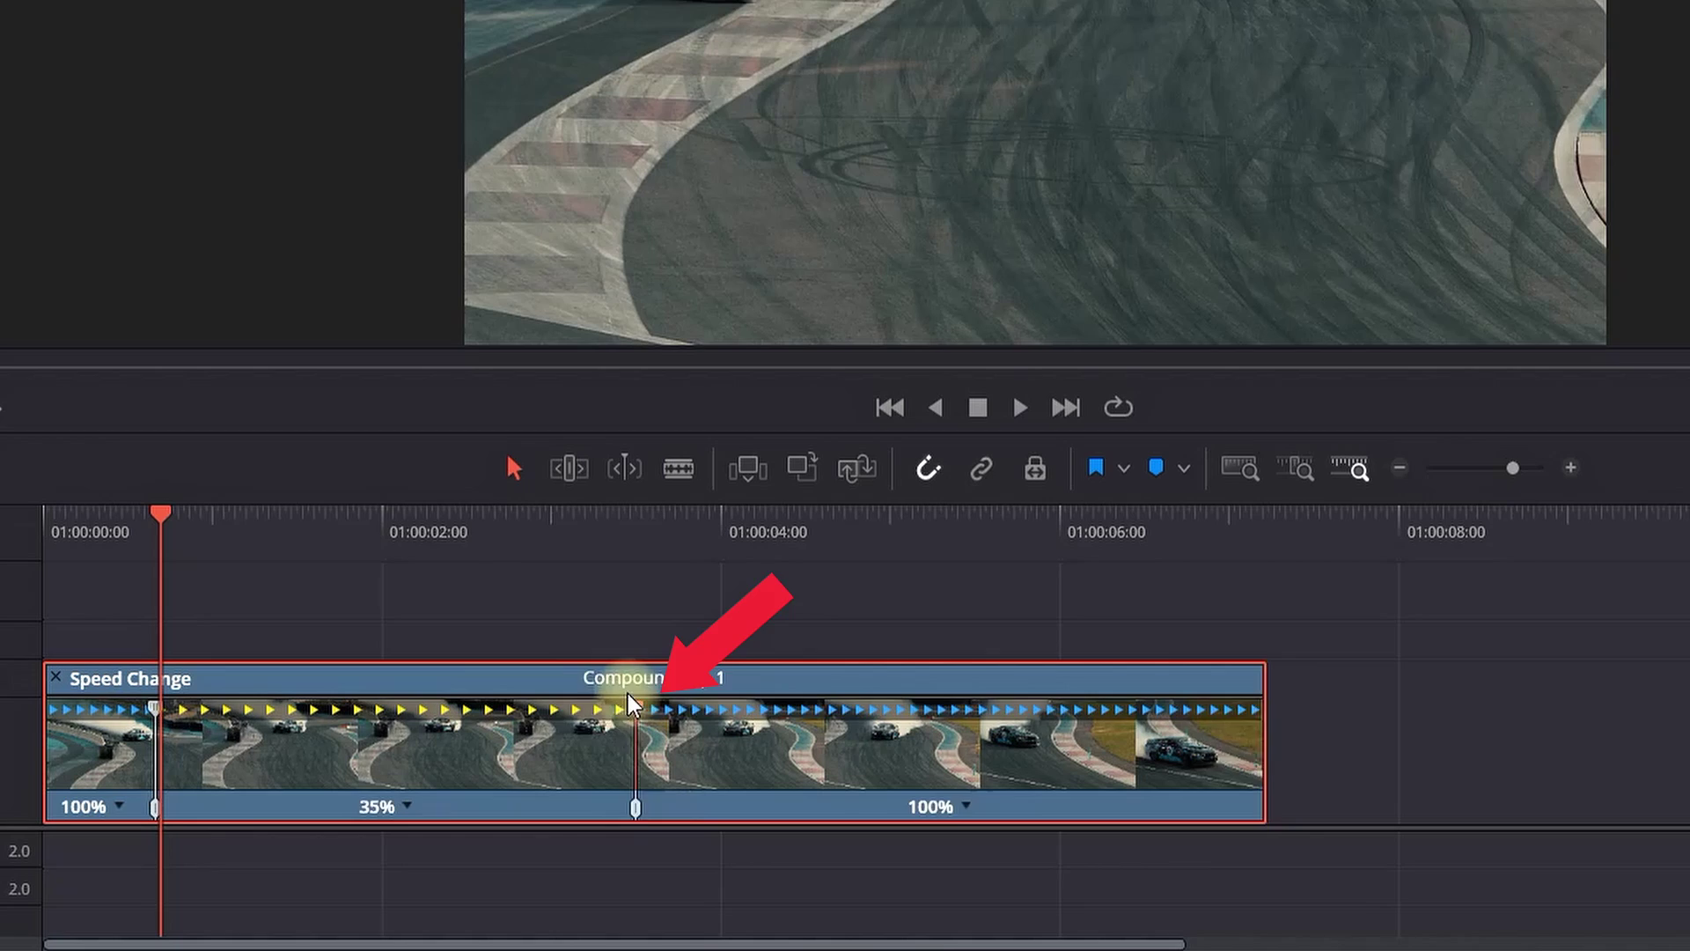
{"action": "left_click_drag", "start_coordinate": [582, 707], "coordinate": [1004, 708]}
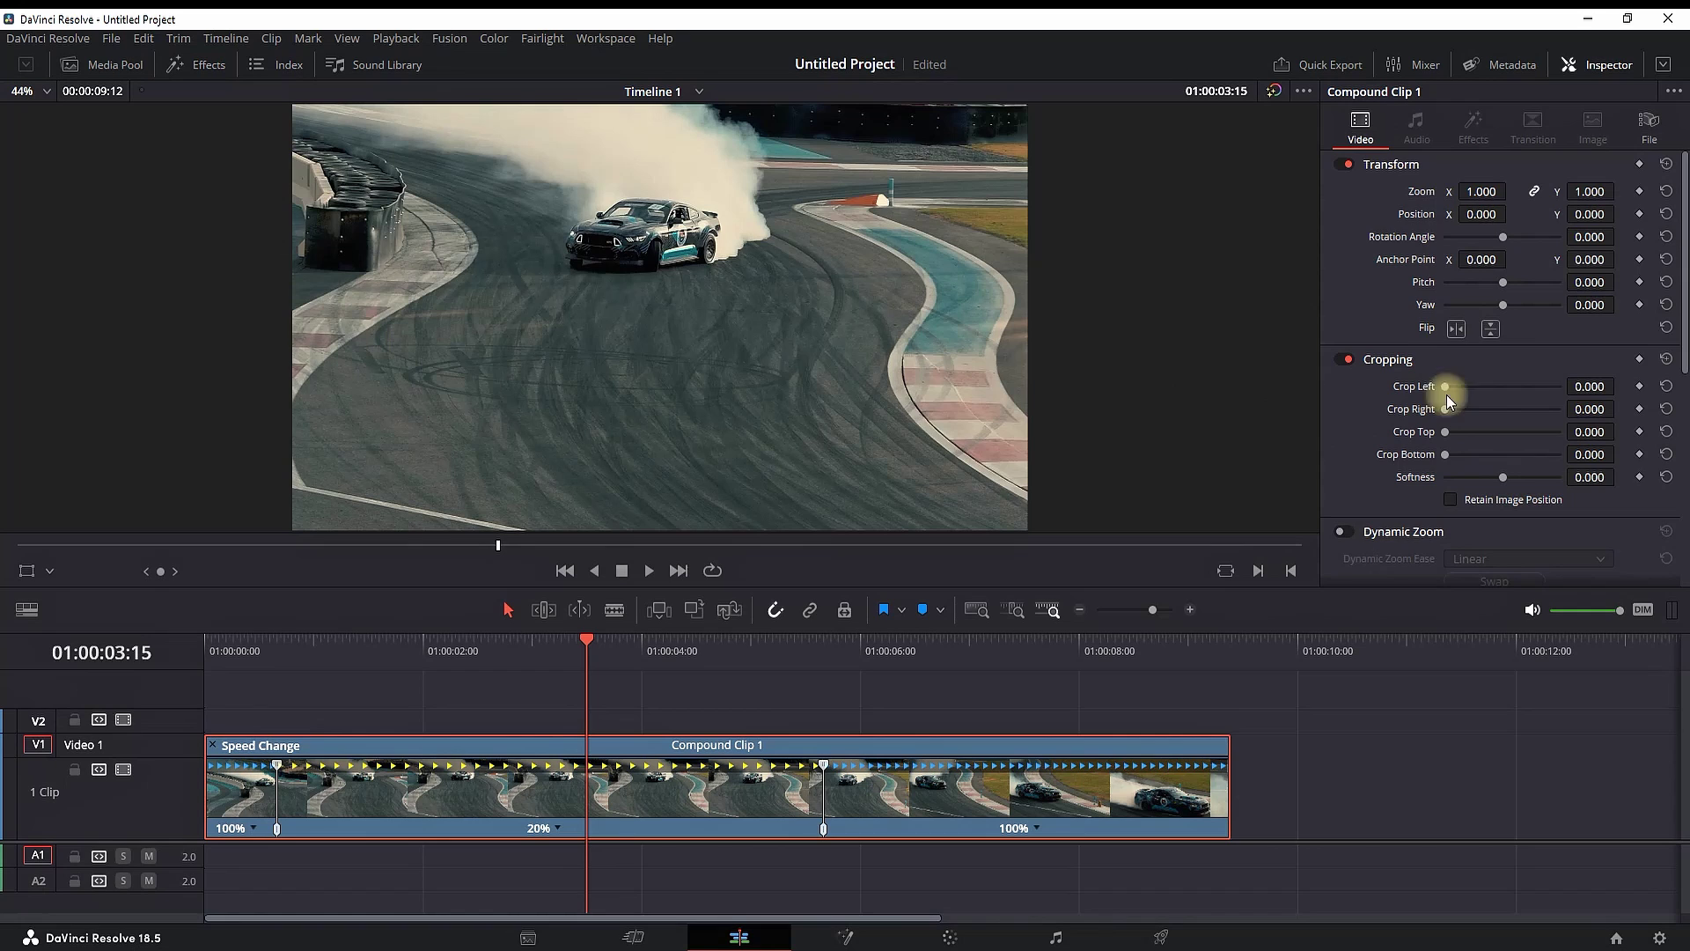
{"action": "scroll", "coordinate": [1557, 351], "scroll_direction": "down", "scroll_amount": 3}
{"action": "scroll", "coordinate": [1557, 350], "scroll_direction": "down", "scroll_amount": 3}
{"action": "scroll", "coordinate": [1556, 352], "scroll_direction": "down", "scroll_amount": 3}
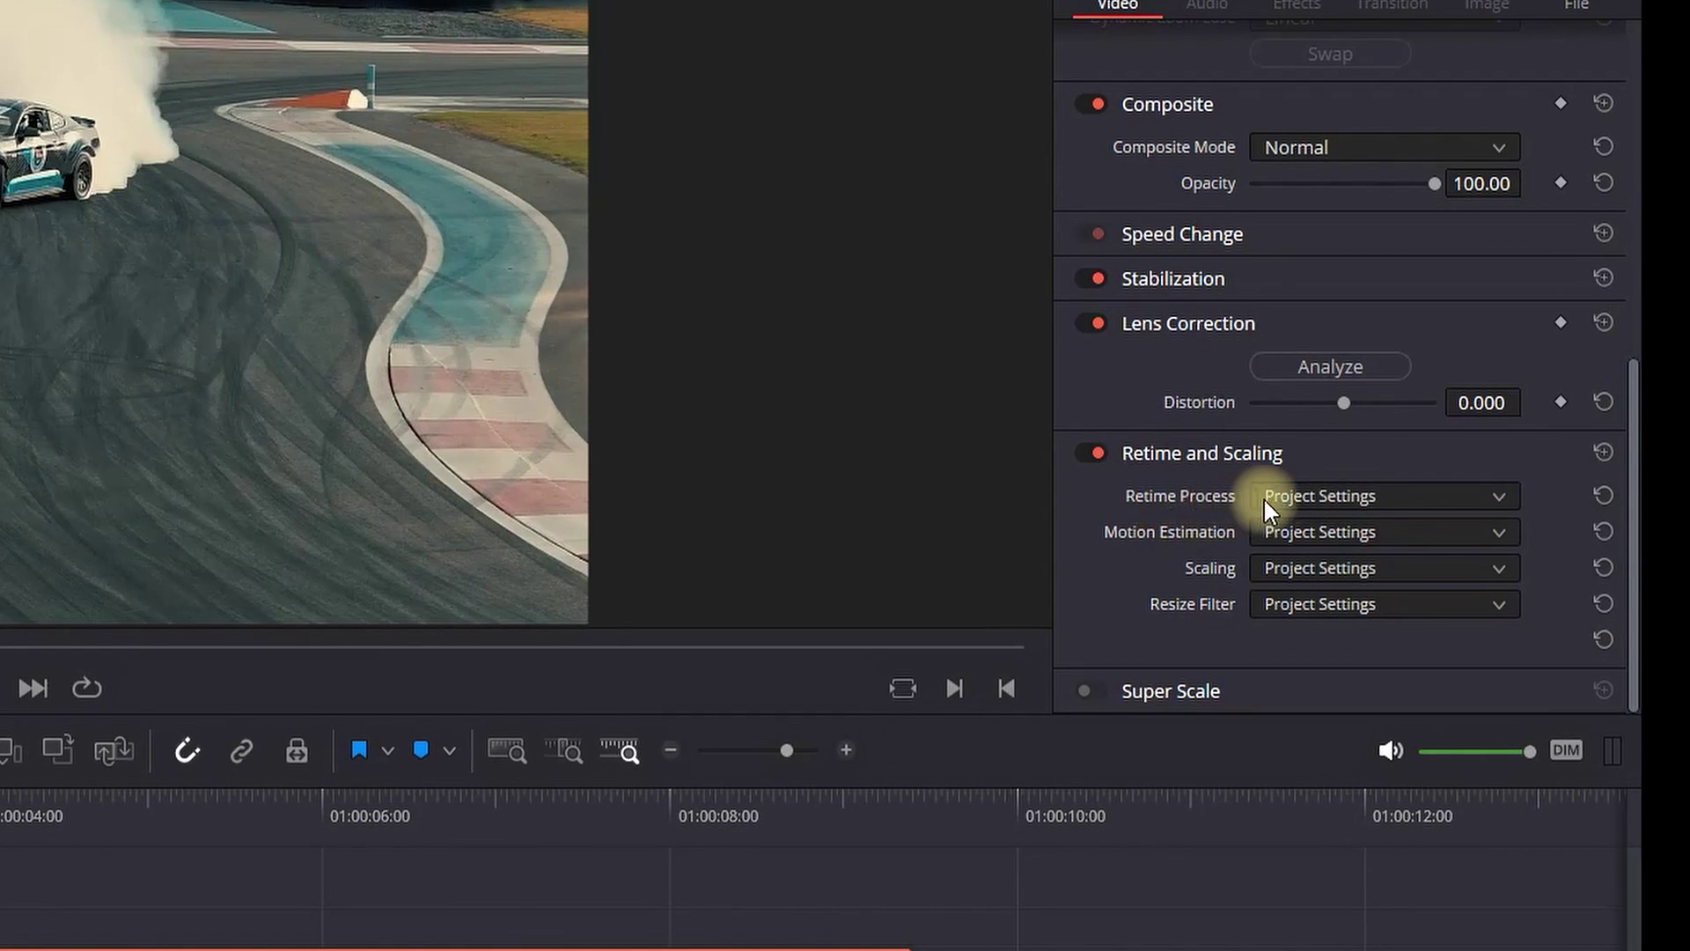
Set the Inspector's Retime Process to Optical Flow.
{"action": "left_click", "coordinate": [1346, 499]}
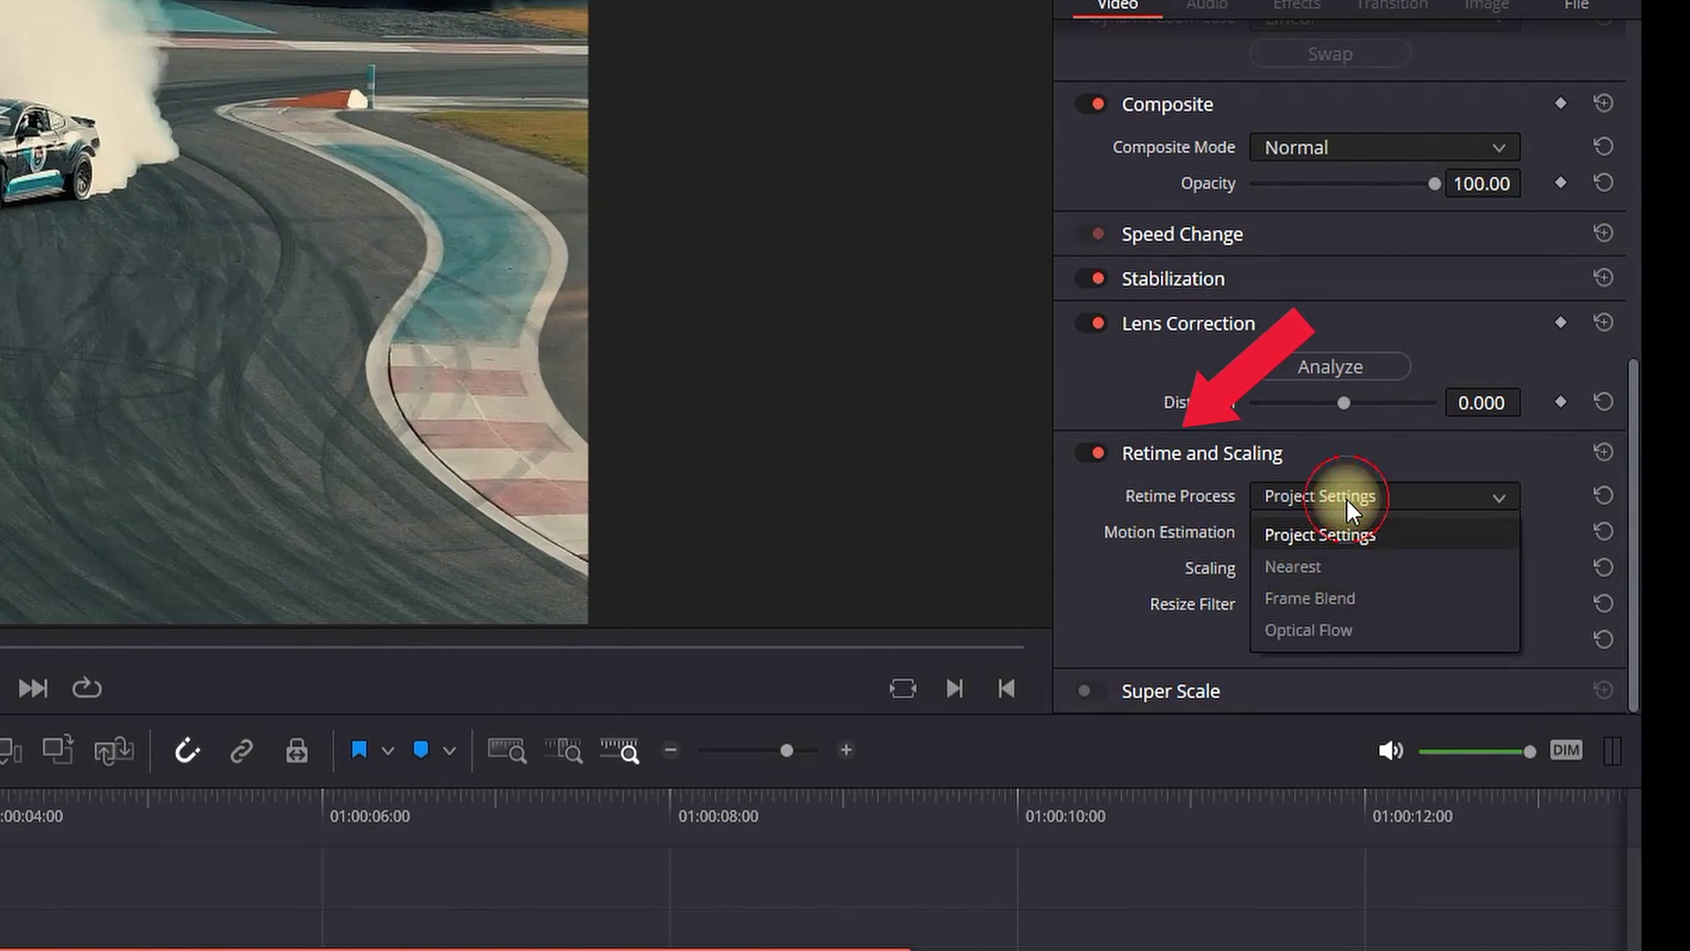
{"action": "left_click", "coordinate": [1335, 629]}
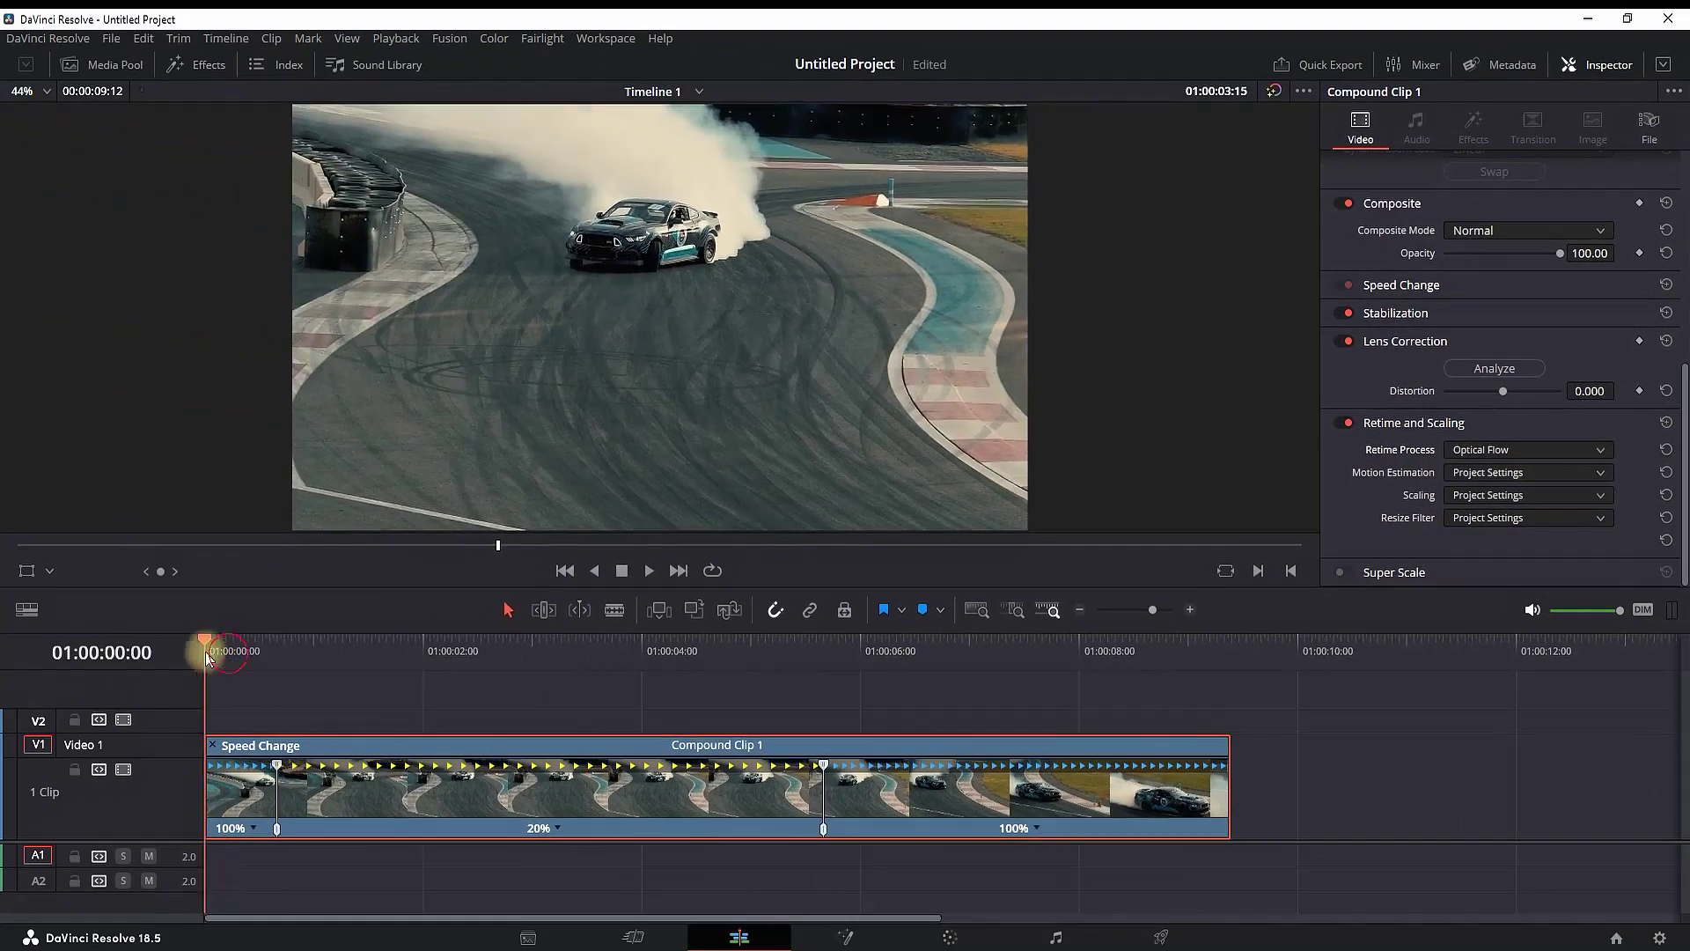
Show the retime curve, smooth both speed keyframes, then hide the curve.
{"action": "right_click", "coordinate": [686, 794]}
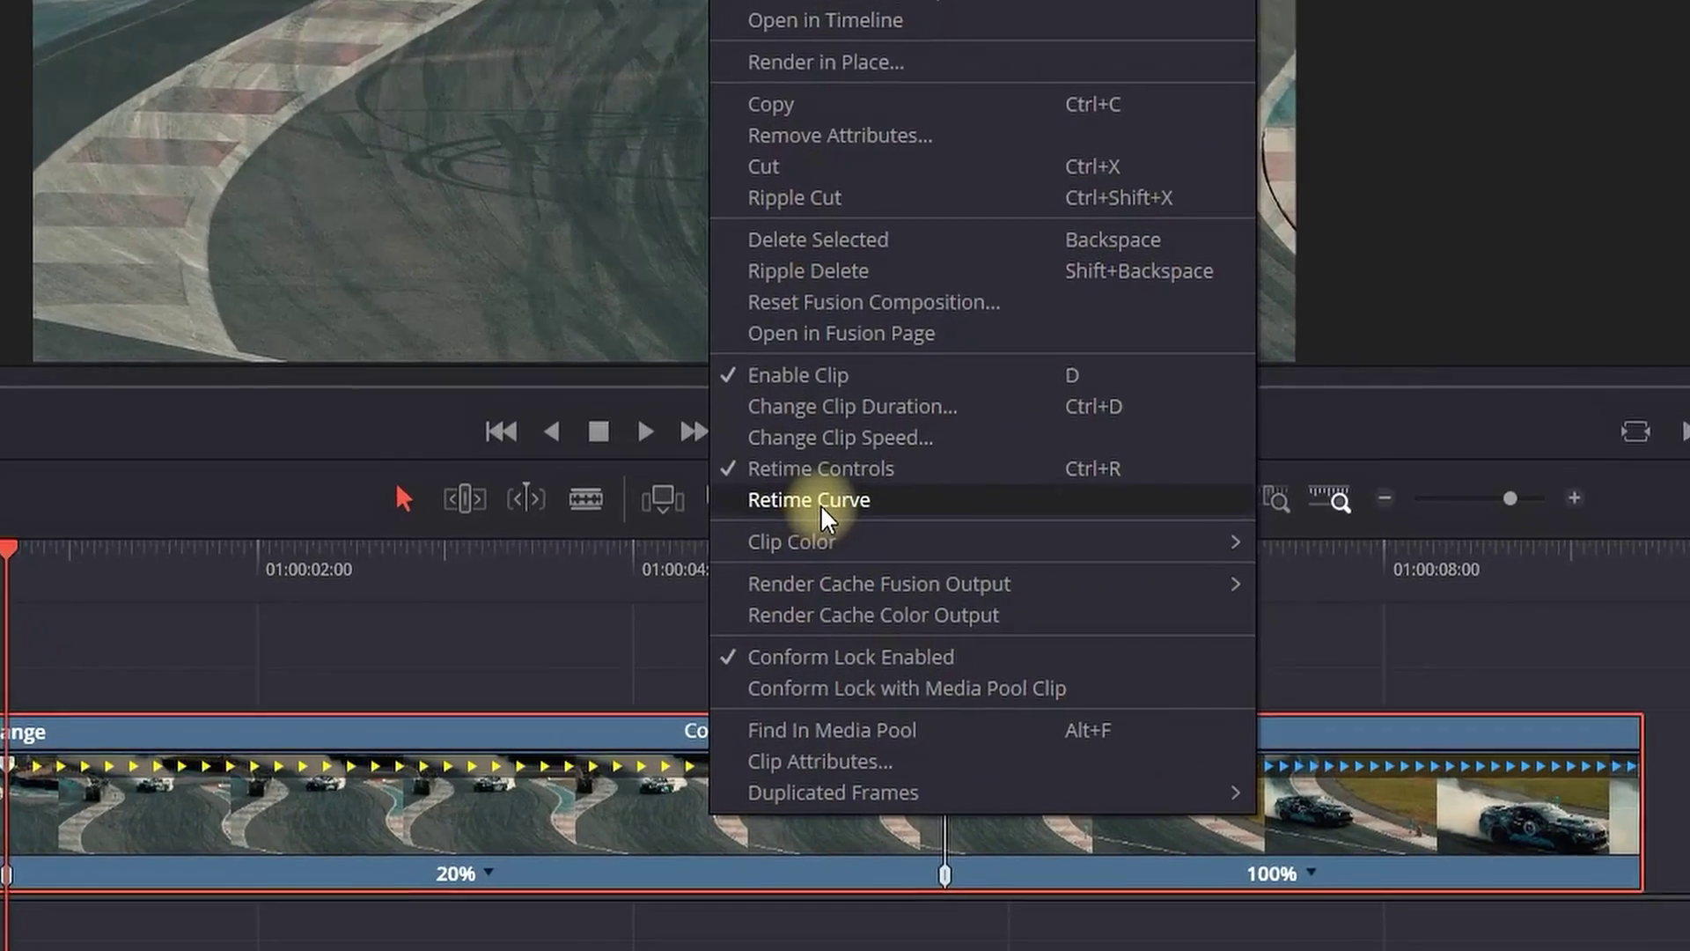
{"action": "left_click", "coordinate": [825, 494]}
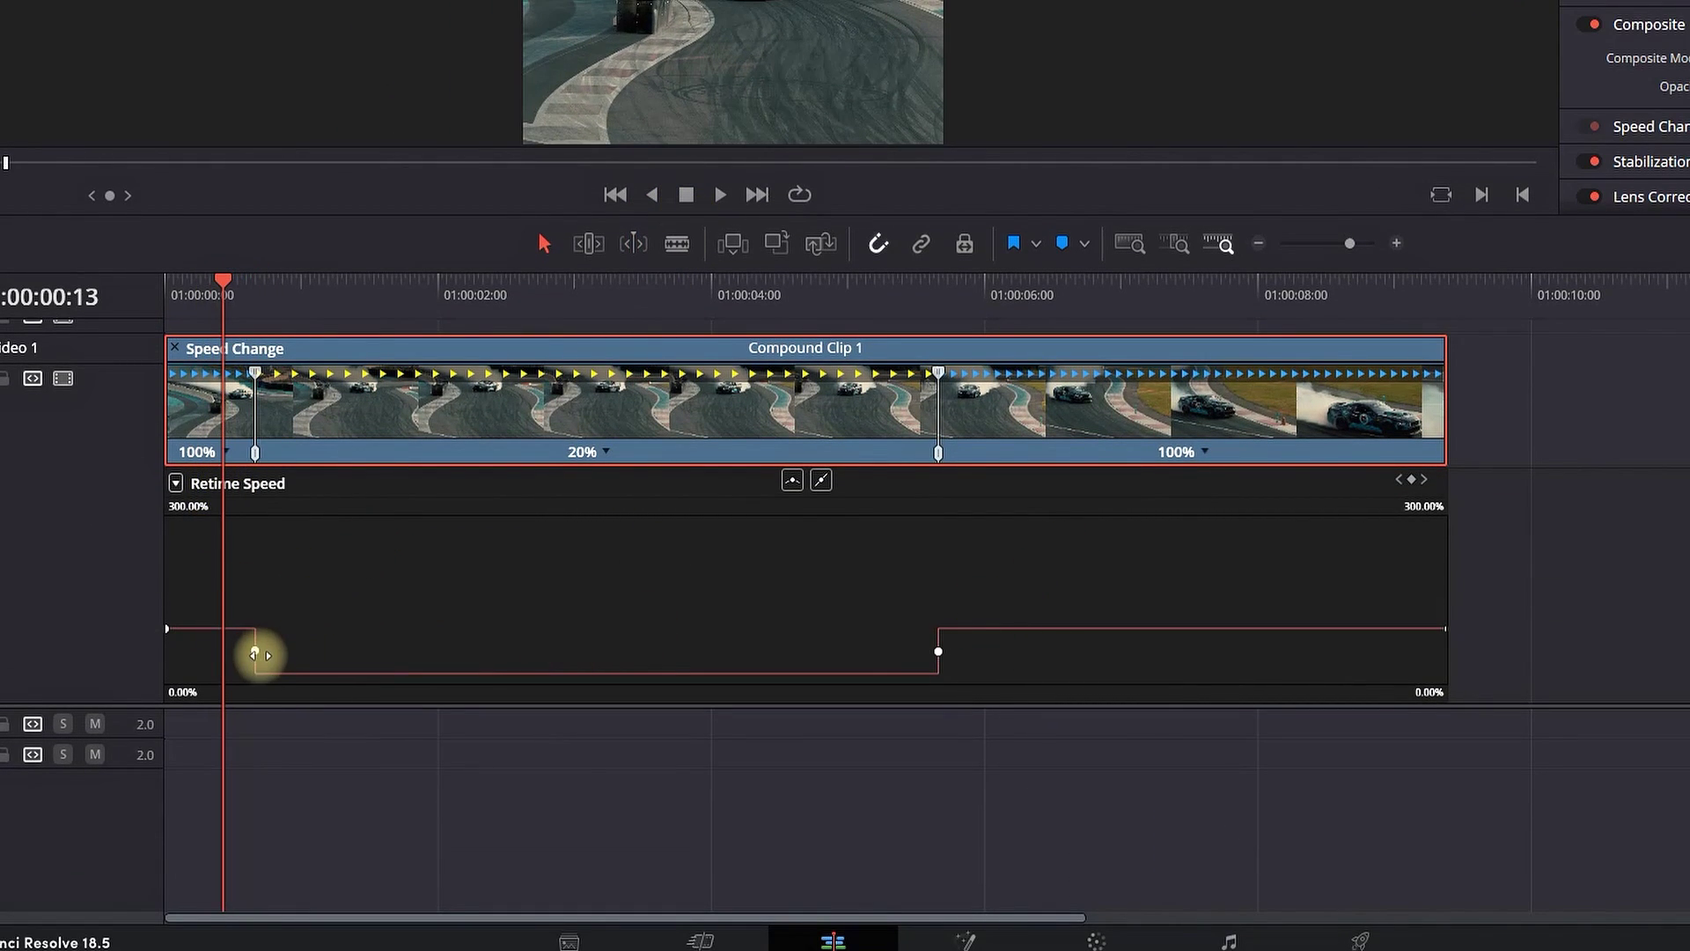
{"action": "left_click", "coordinate": [792, 481]}
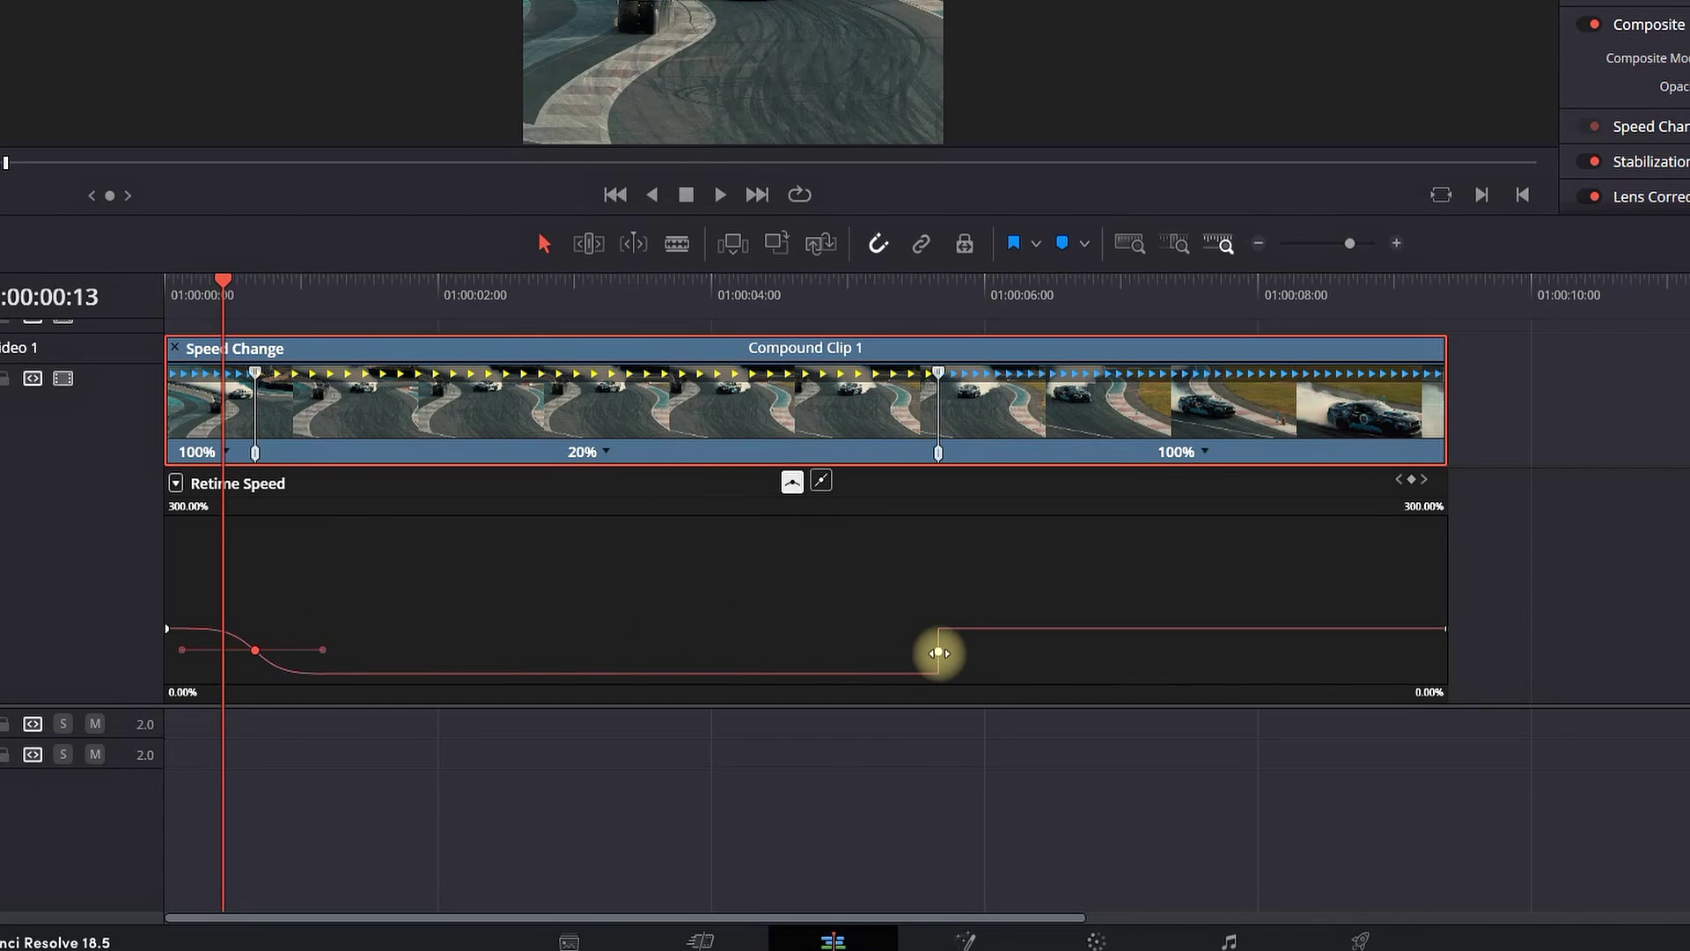
{"action": "left_click", "coordinate": [821, 481]}
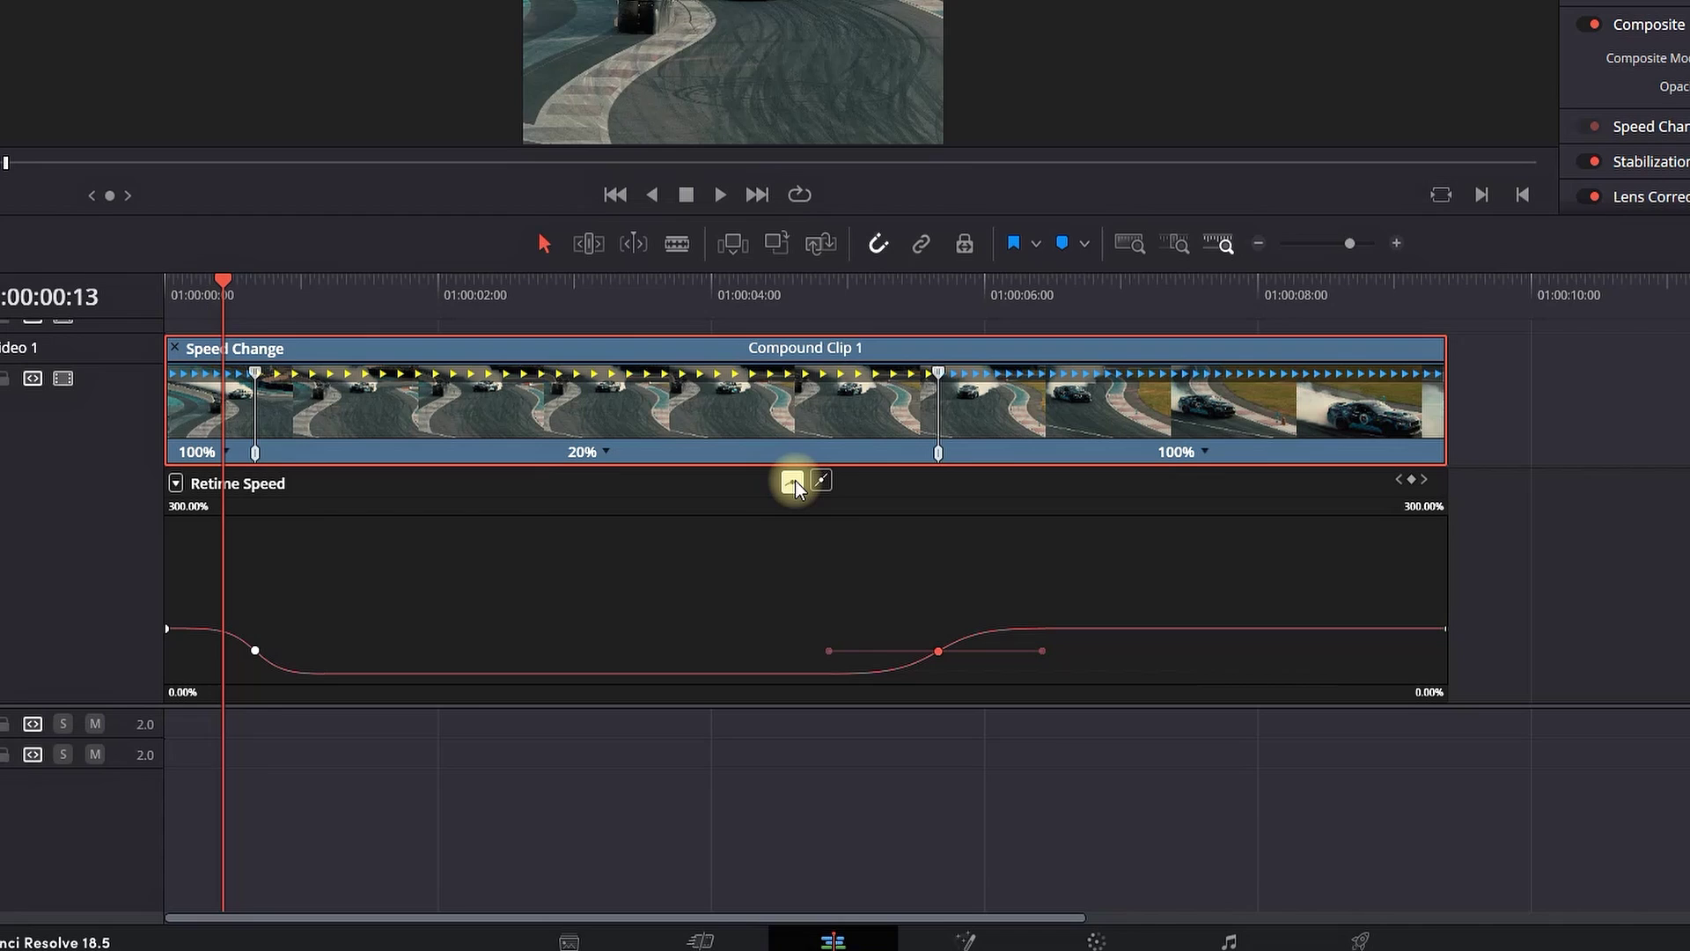
{"action": "right_click", "coordinate": [886, 433]}
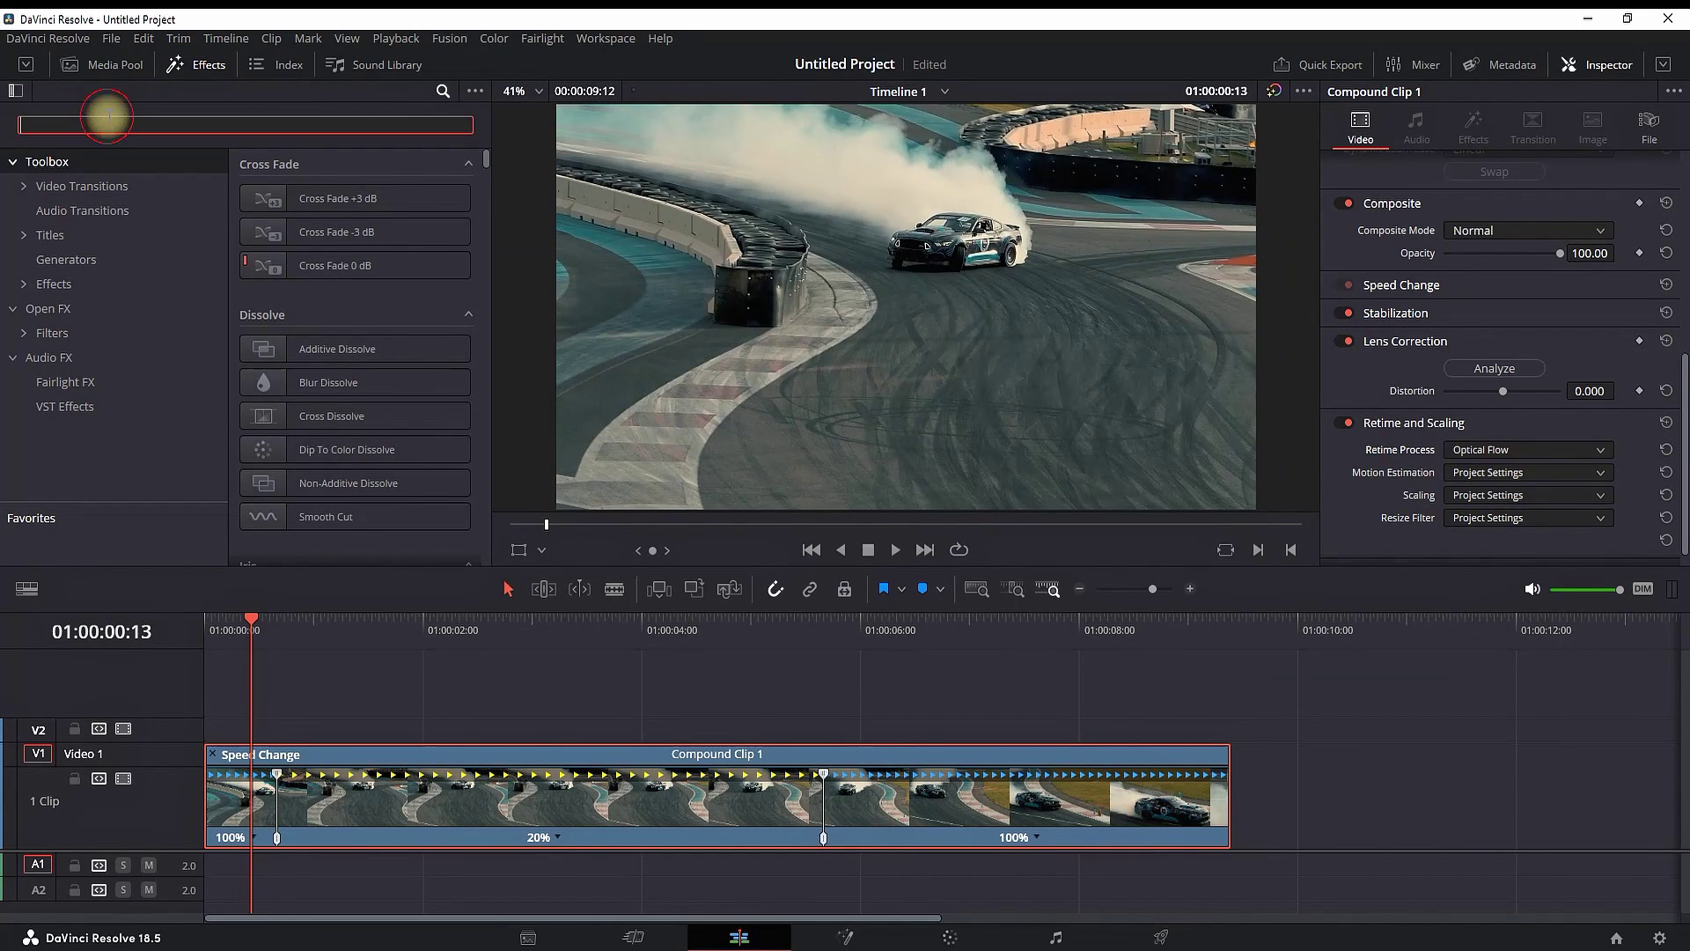
Add an adjustment clip on V2 above the slow-motion section and select it.
{"action": "left_click_drag", "start_coordinate": [333, 199], "coordinate": [351, 746]}
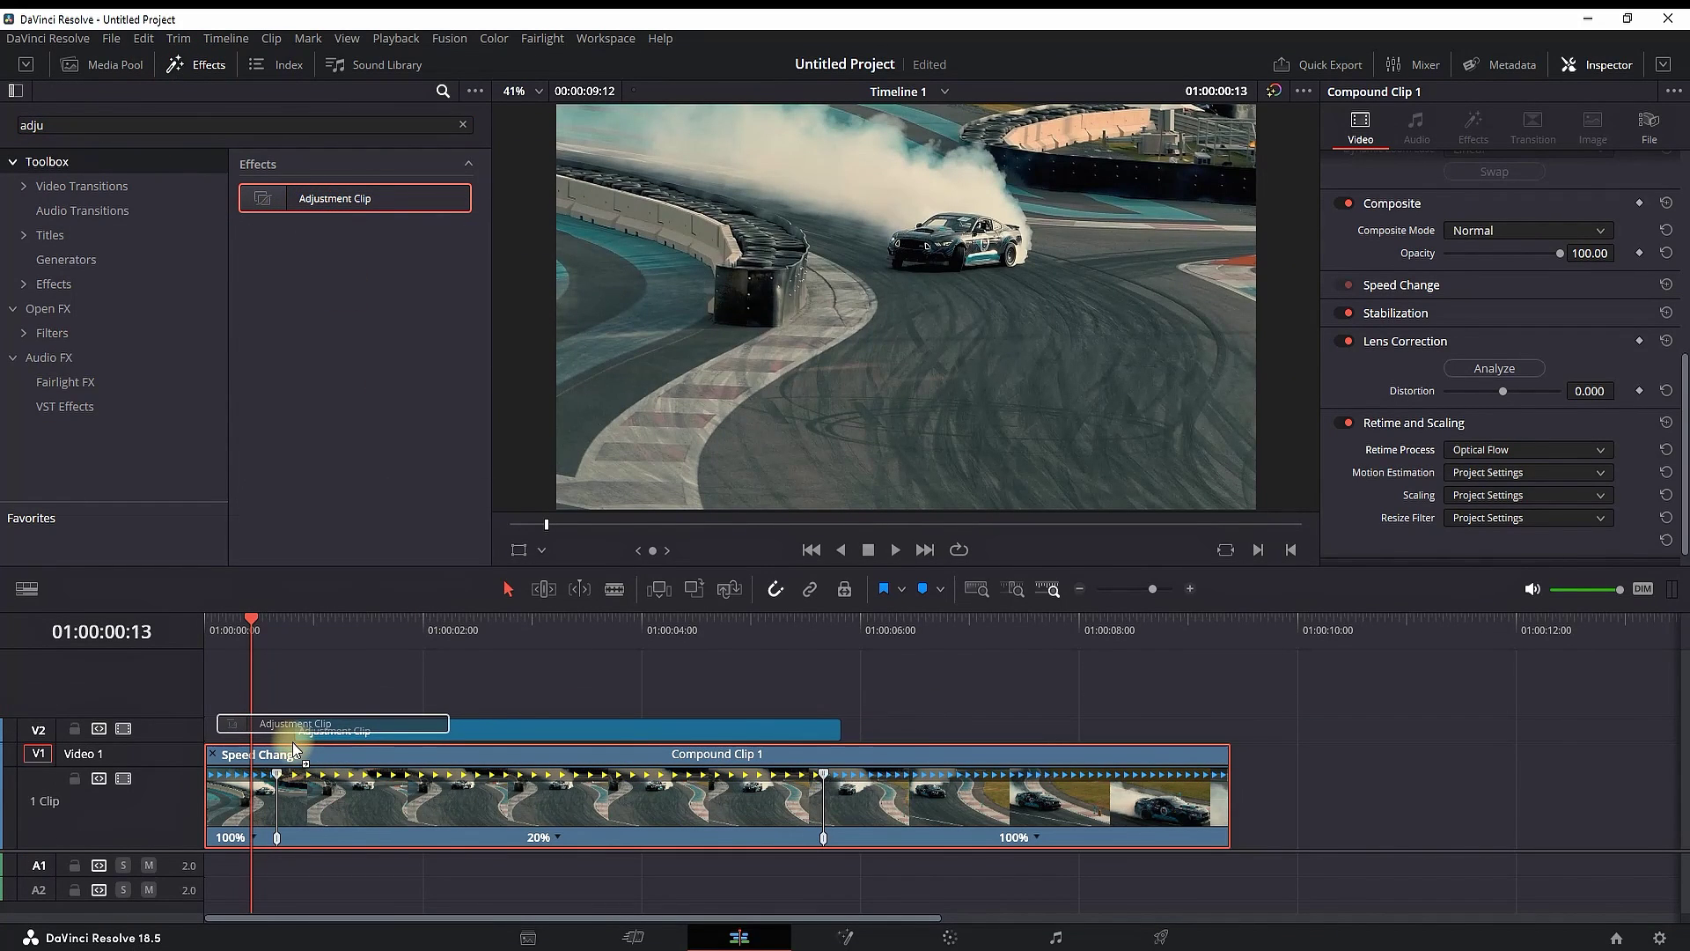
{"action": "left_click", "coordinate": [198, 66]}
{"action": "left_click", "coordinate": [555, 727]}
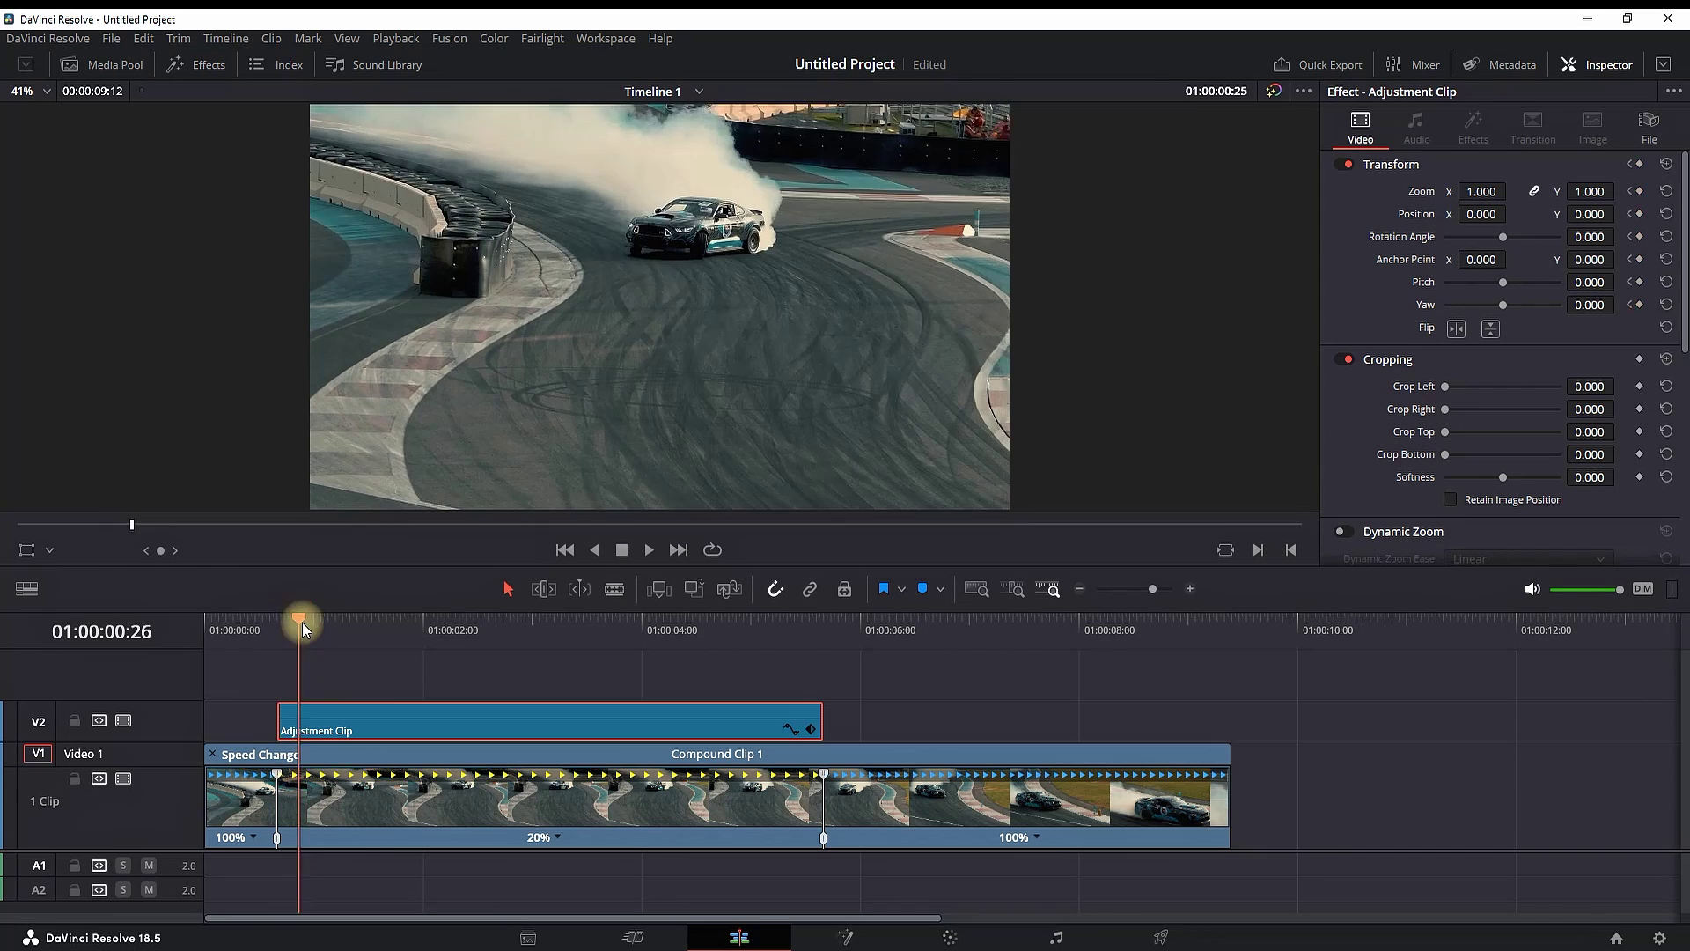
Keyframe the adjustment clip's Zoom to 1.52 and Position to -207, -119, then play it back.
{"action": "mouse_move", "coordinate": [1480, 191]}
{"action": "left_mouse_down"}
{"action": "mouse_move", "coordinate": [1518, 191]}
{"action": "mouse_move", "coordinate": [1452, 215]}
{"action": "left_mouse_up"}
{"action": "left_click_drag", "start_coordinate": [1588, 215], "coordinate": [1566, 214]}
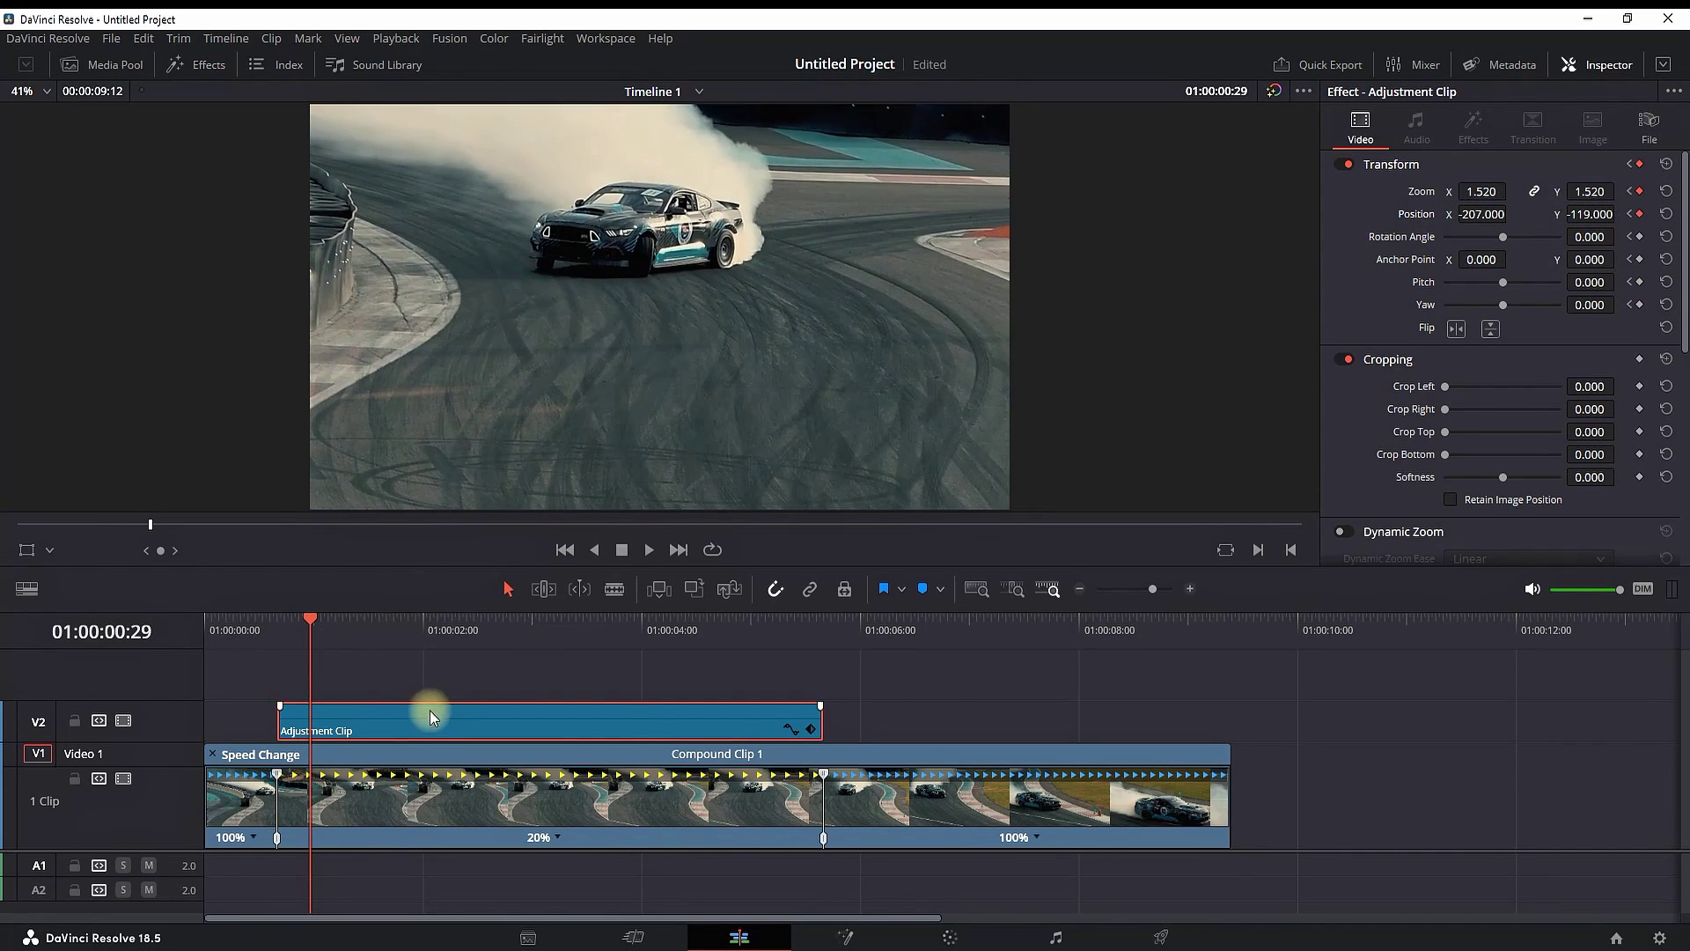
{"action": "left_click", "coordinate": [546, 628]}
{"action": "left_click_drag", "start_coordinate": [546, 627], "coordinate": [798, 623]}
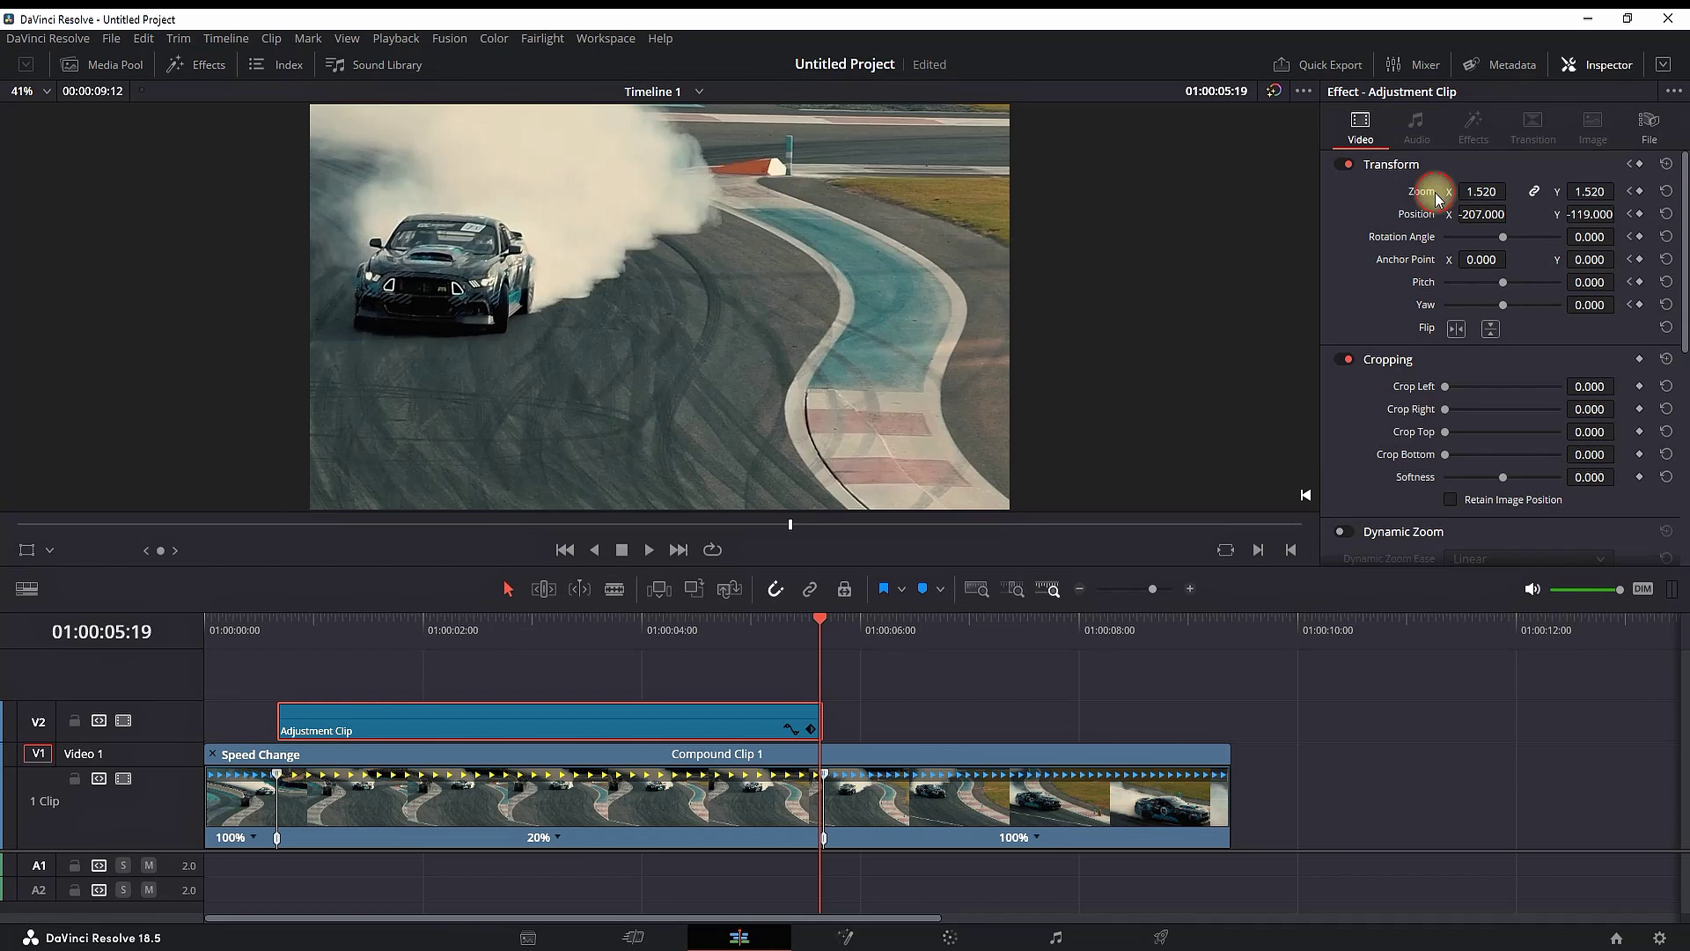
{"action": "key", "text": "space"}
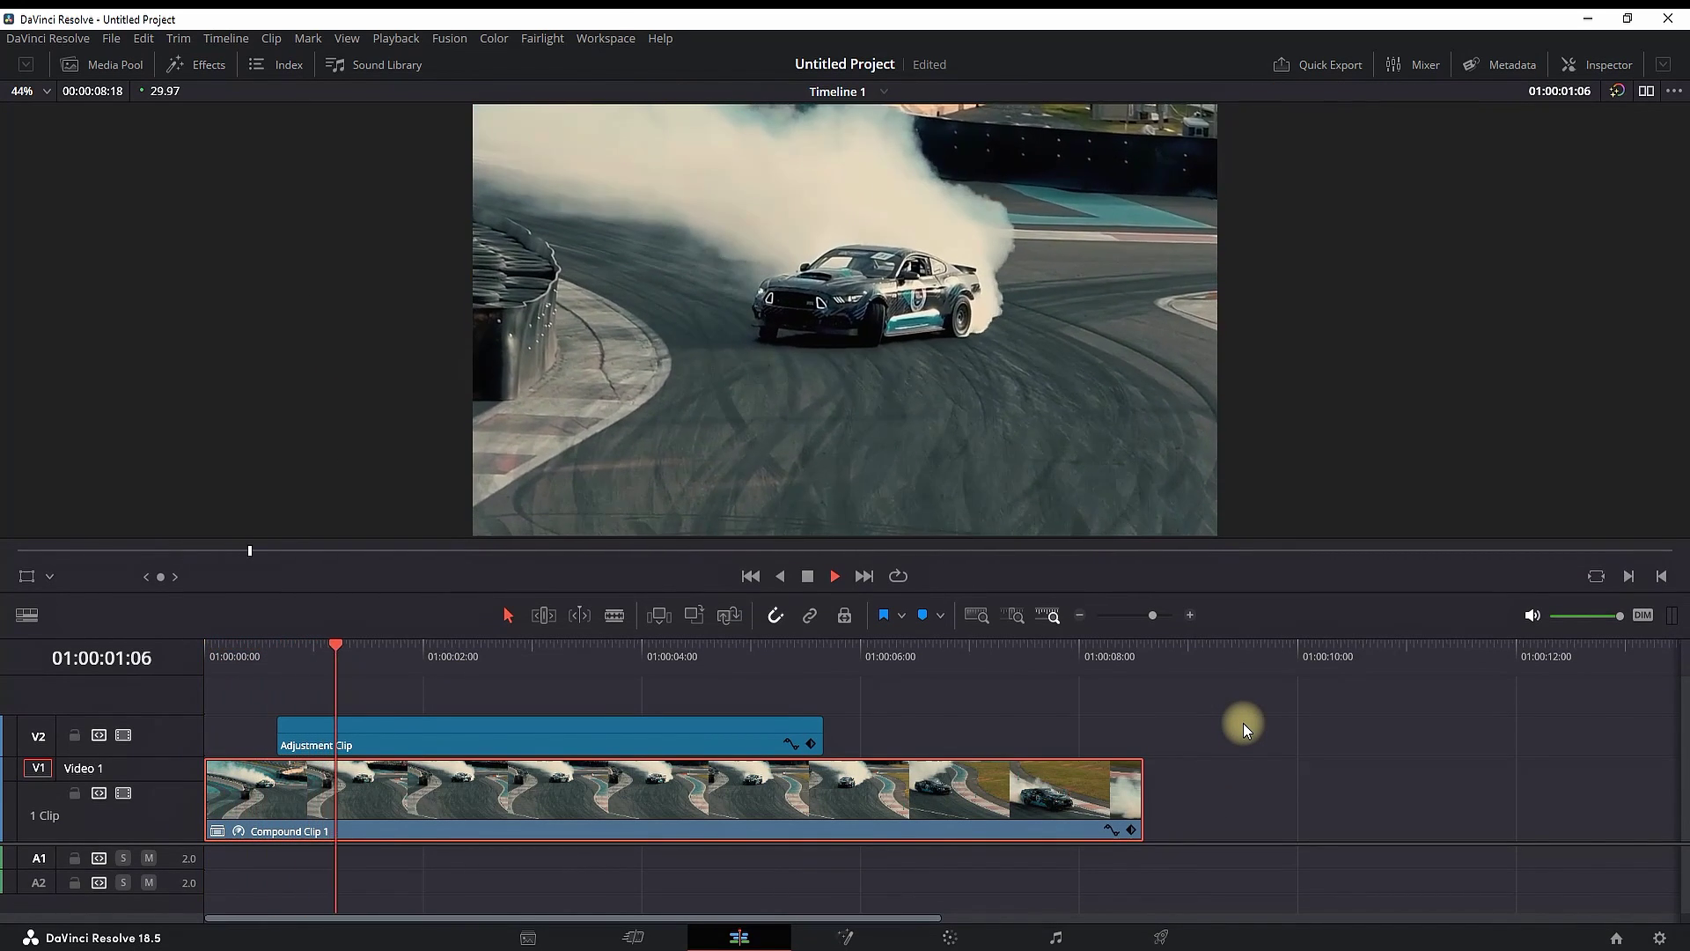